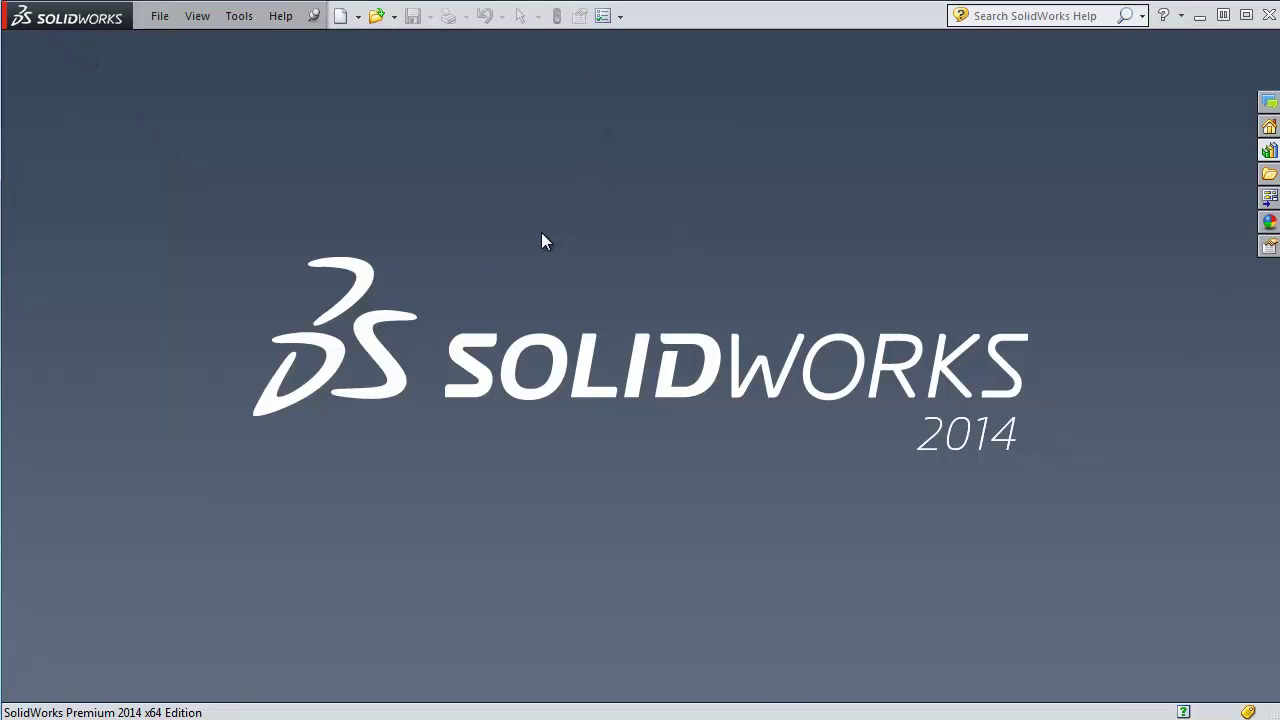
- Create a new part and draw a corner rectangle on the Front Plane starting at the origin
click(341, 16)
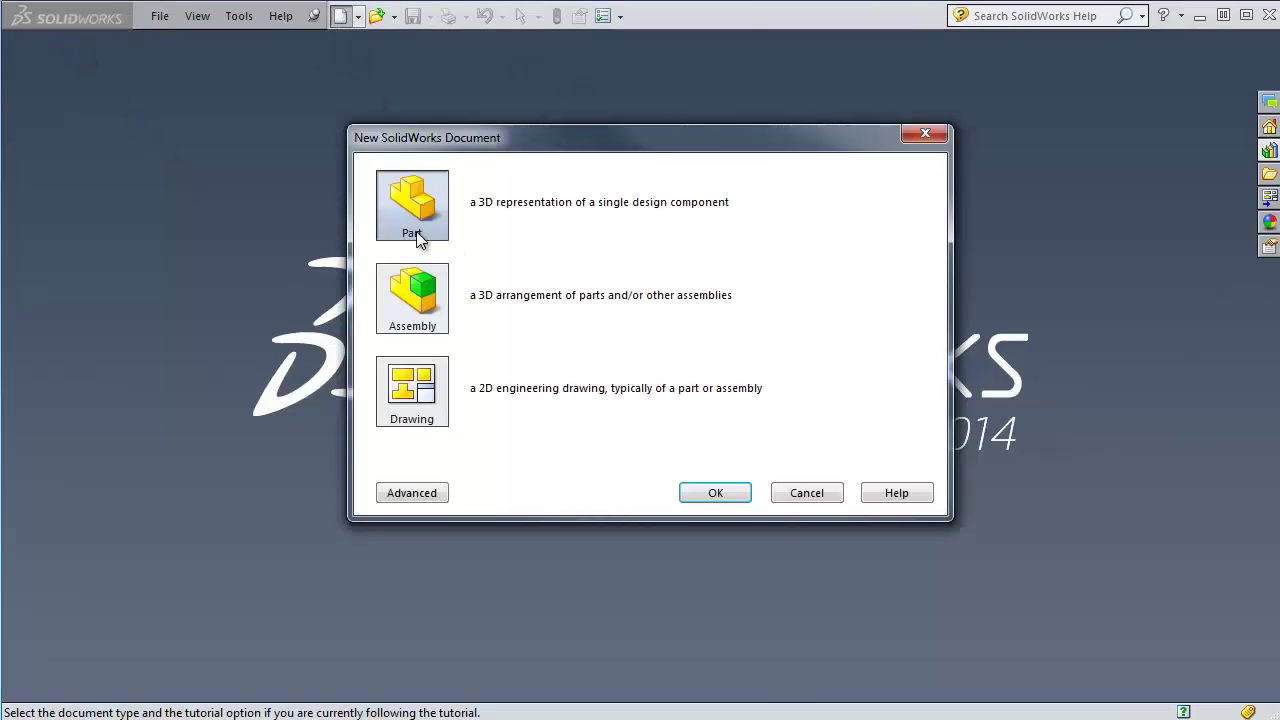
double_click(417, 234)
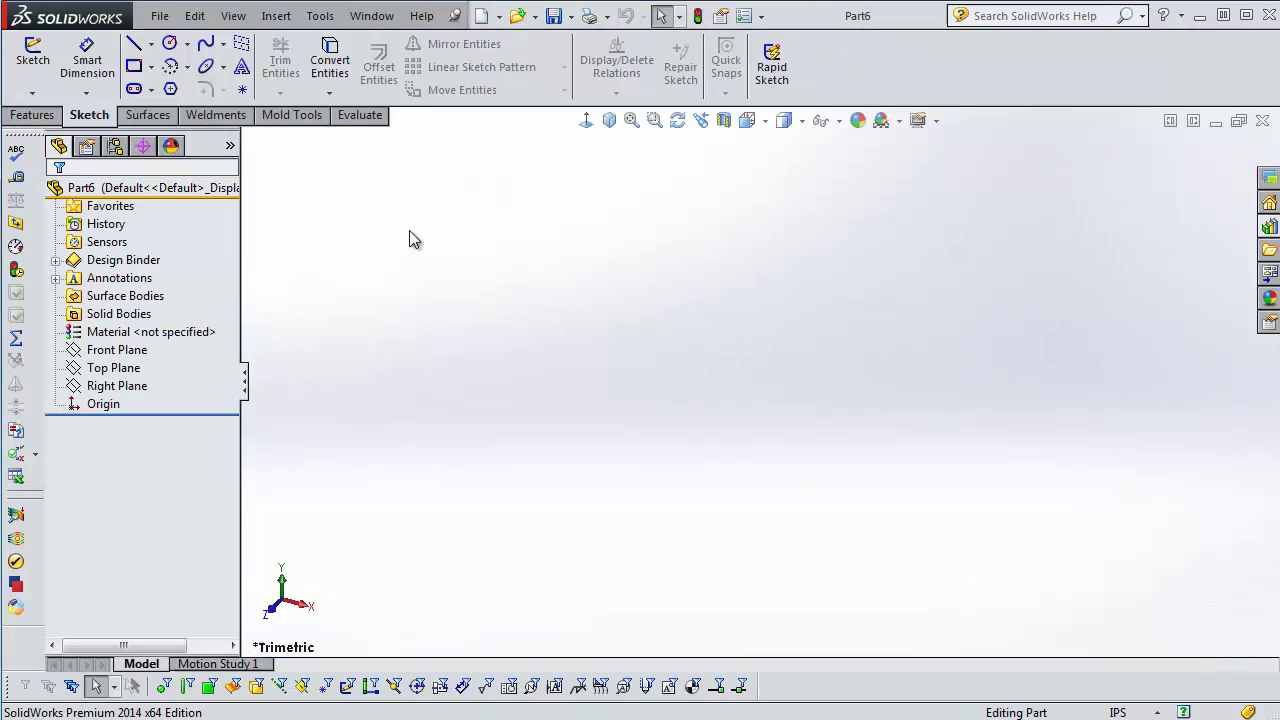
click(32, 55)
click(690, 272)
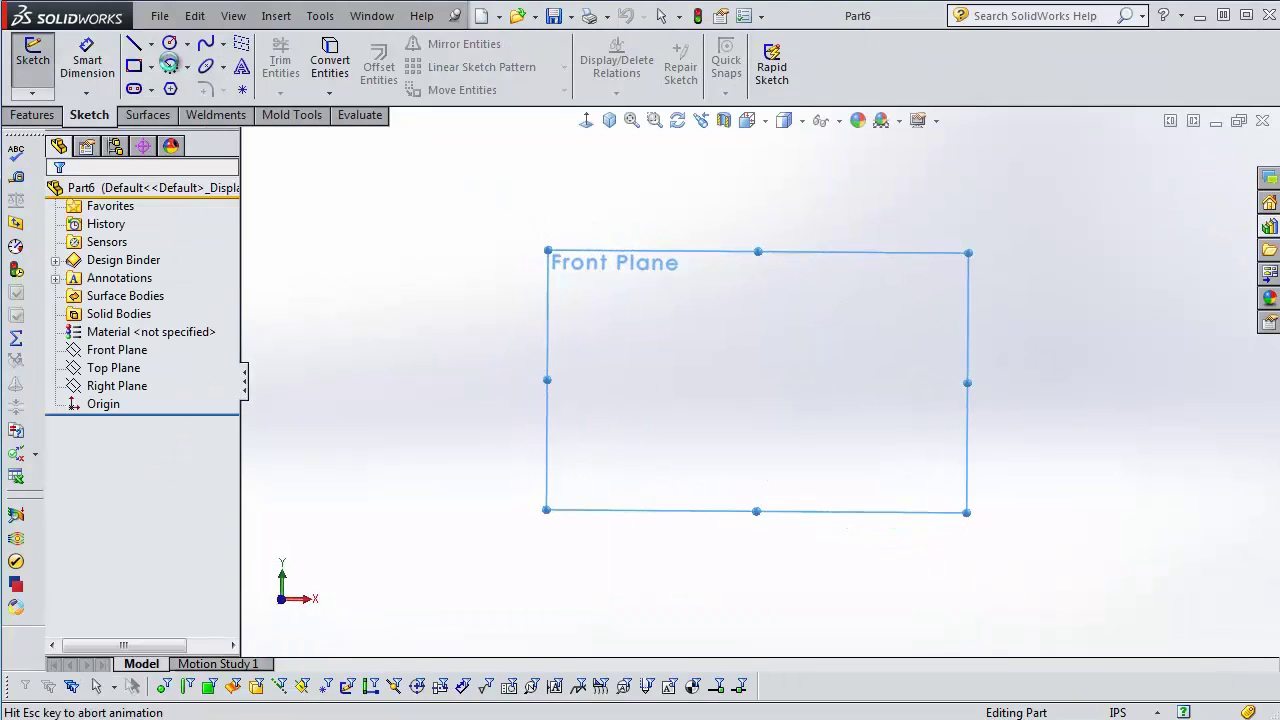
click(760, 381)
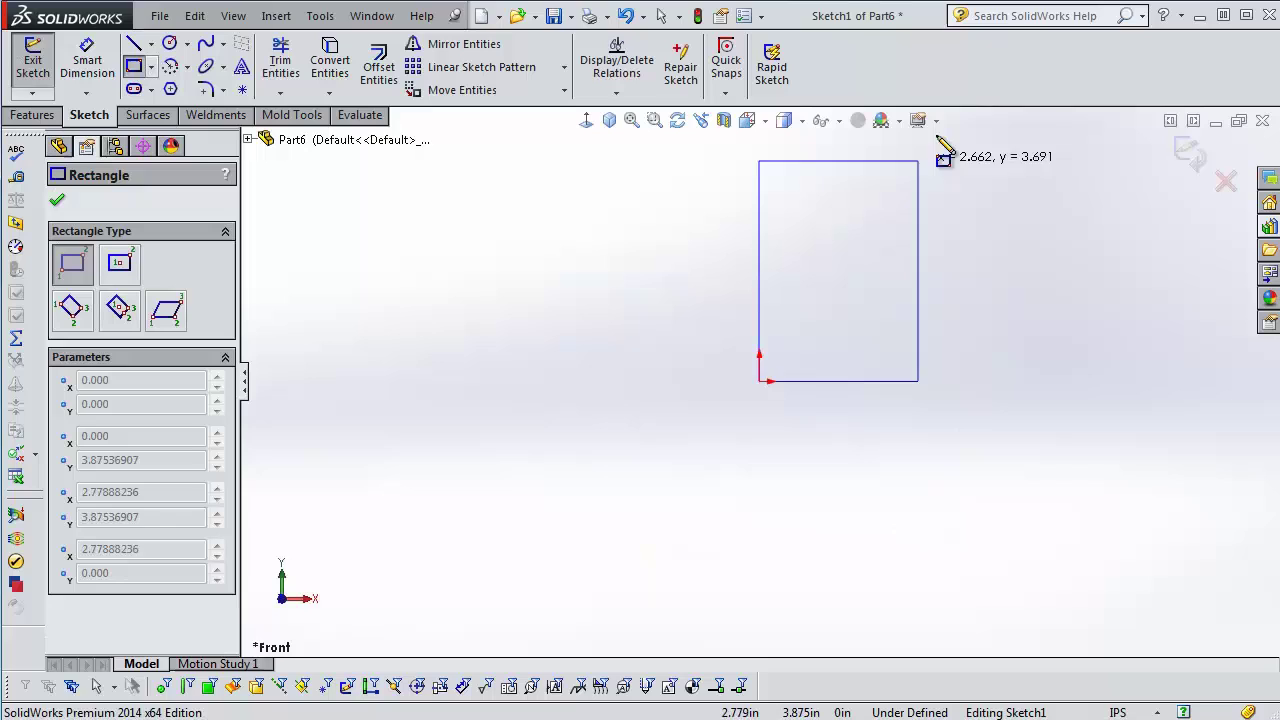
click(898, 170)
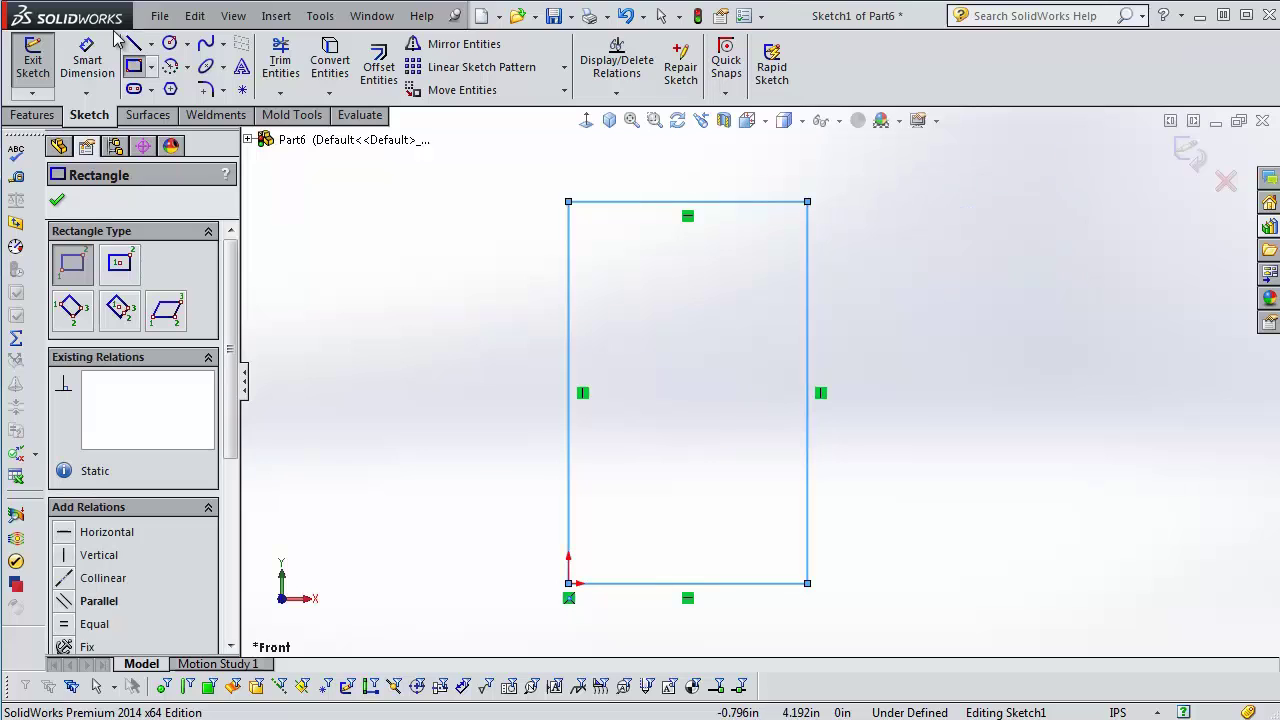
- Dimension the rectangle's left side at 3.641 and set the top width to 1.000
click(87, 60)
click(567, 303)
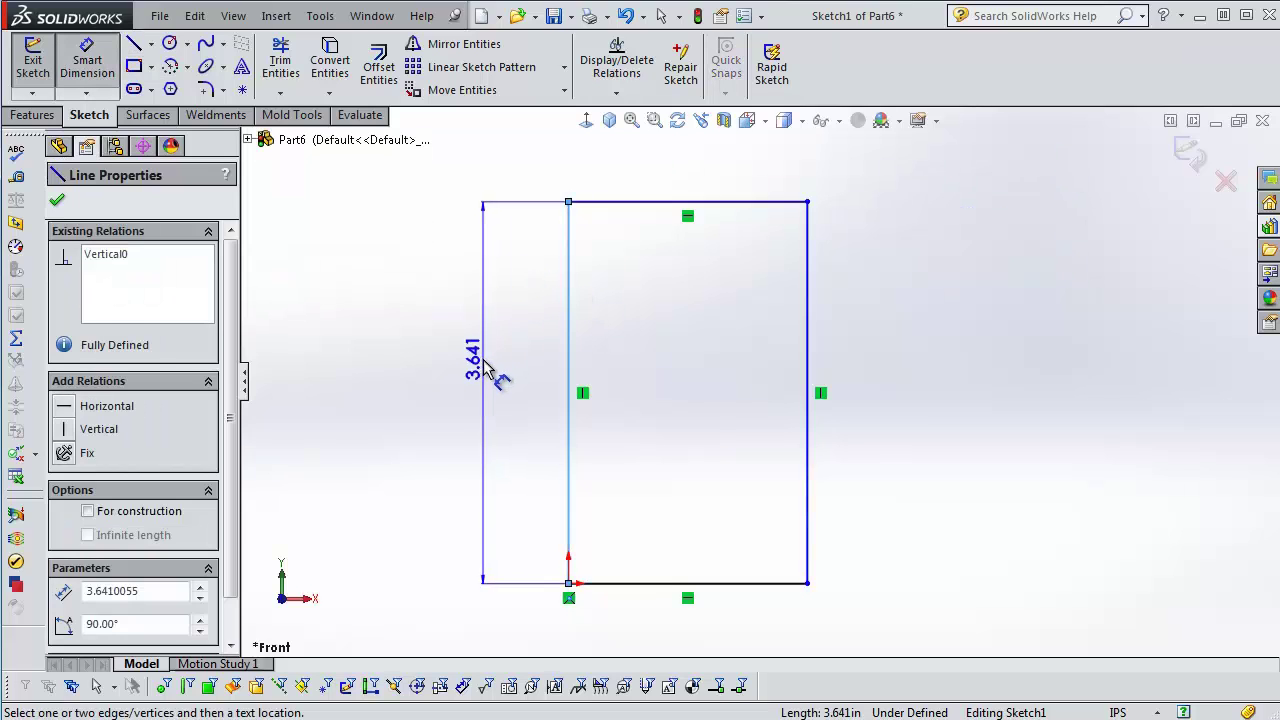
click(485, 370)
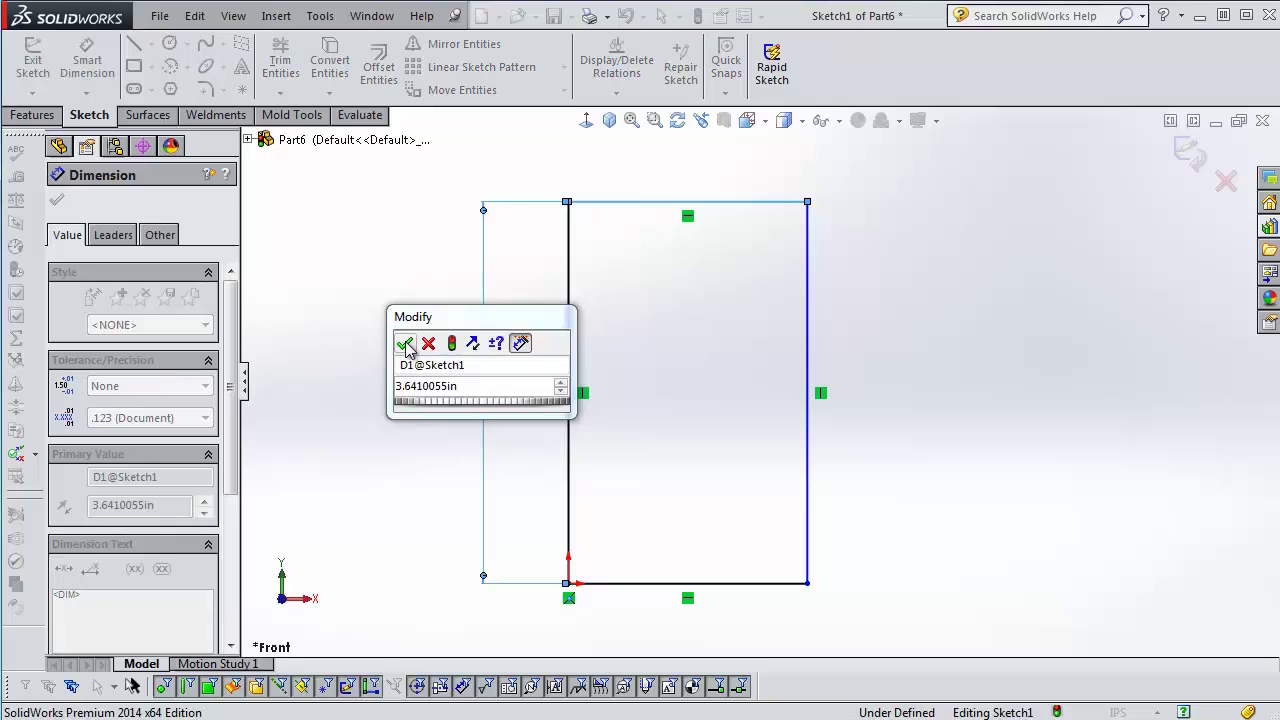
key(Return)
click(651, 203)
click(656, 165)
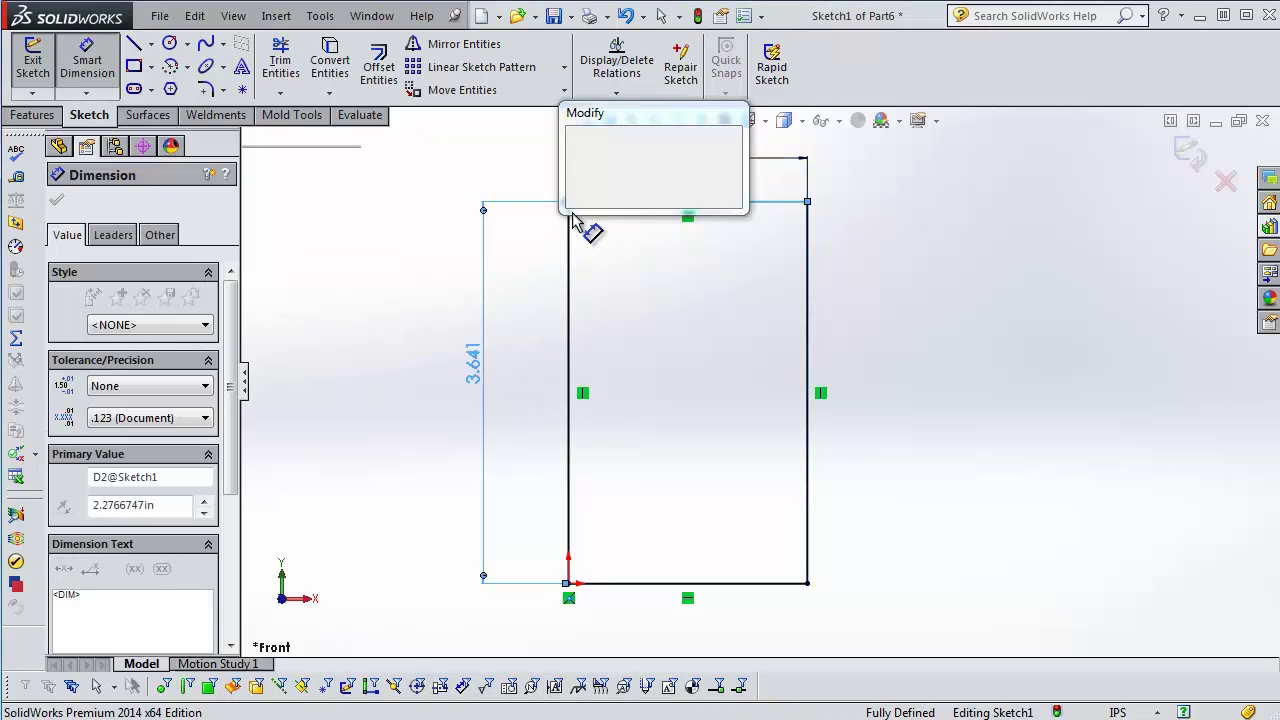
text(1)
key(Return)
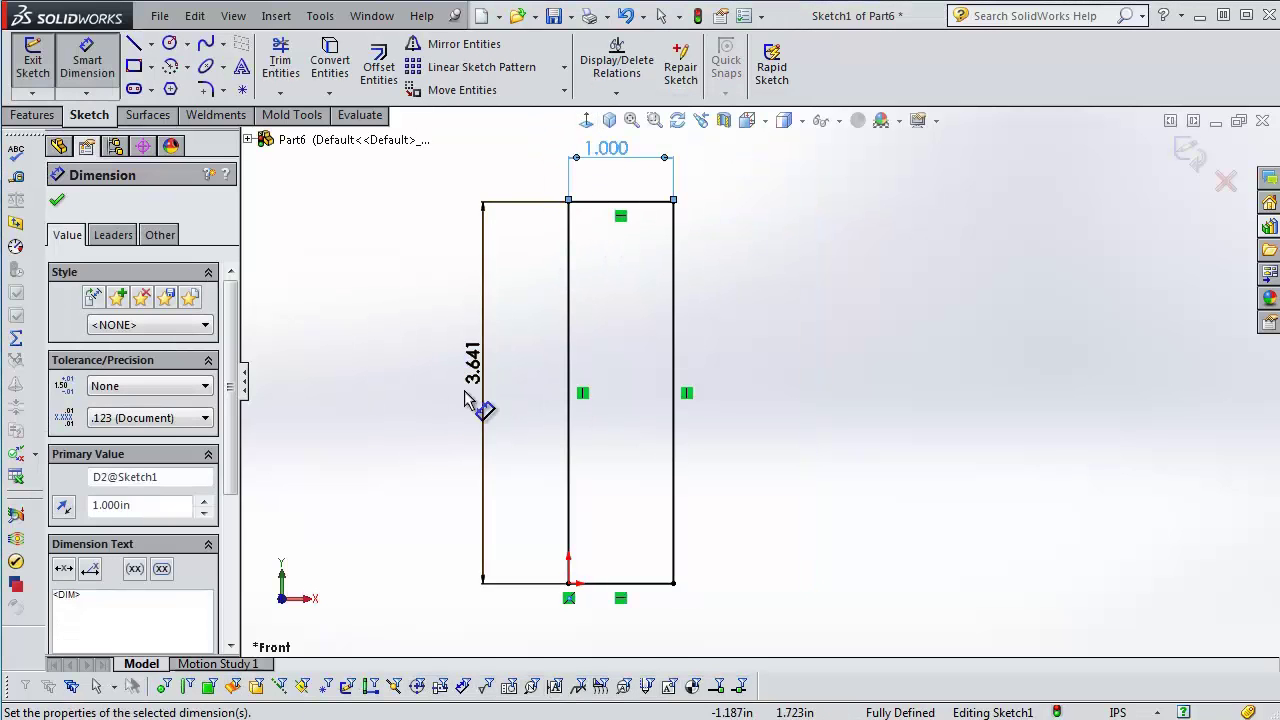
key(Escape)
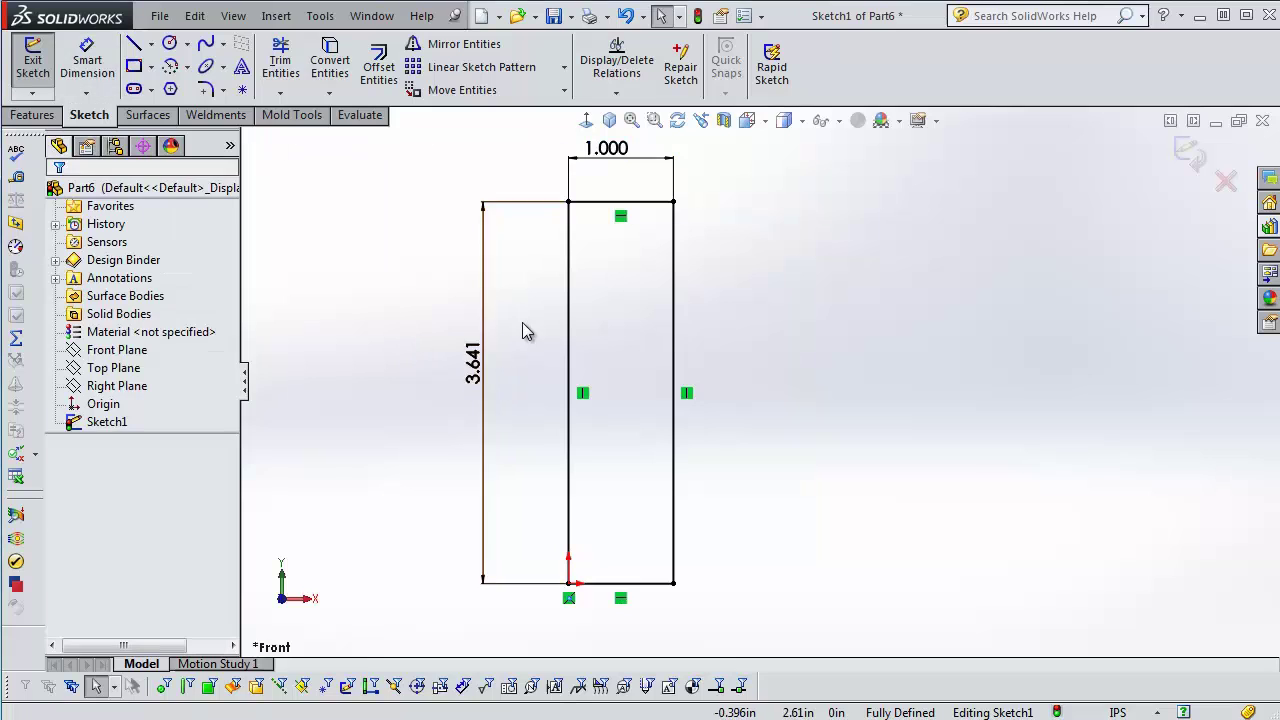
- Replace the 3.641 height with the equation ="D2@Sketch1"*2, giving 2.000
click(491, 369)
double_click(491, 369)
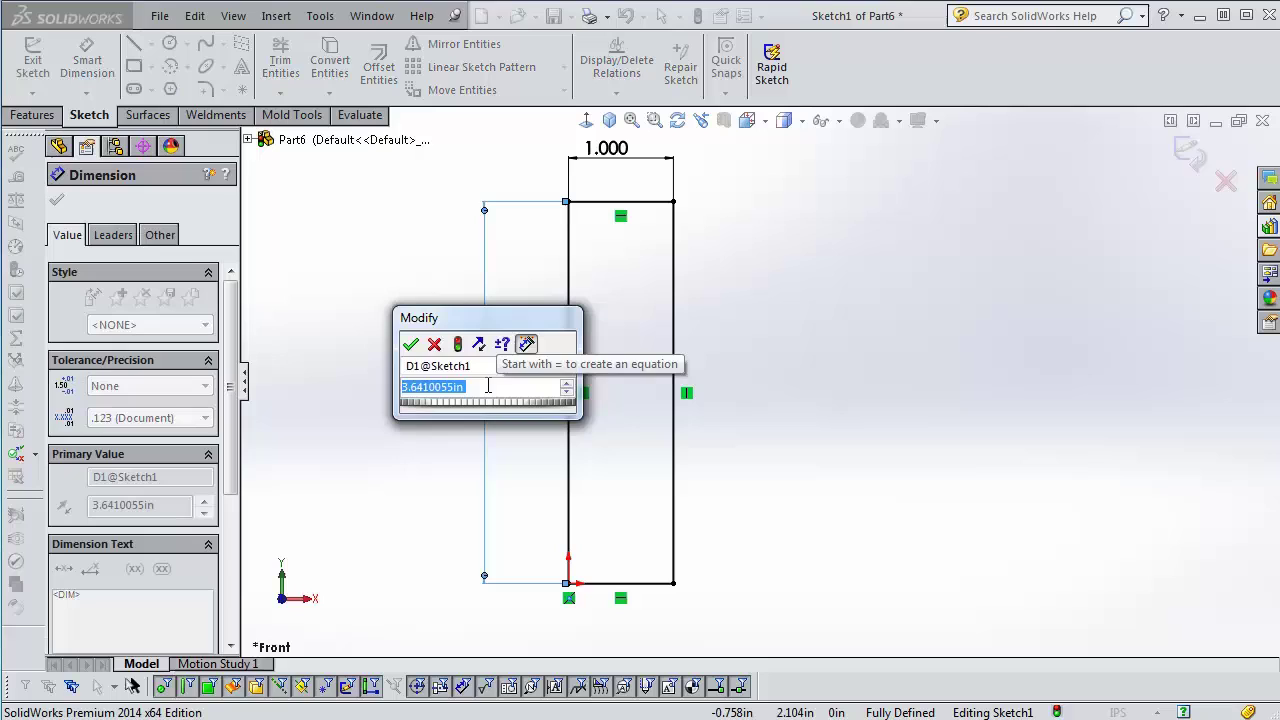
text(=)
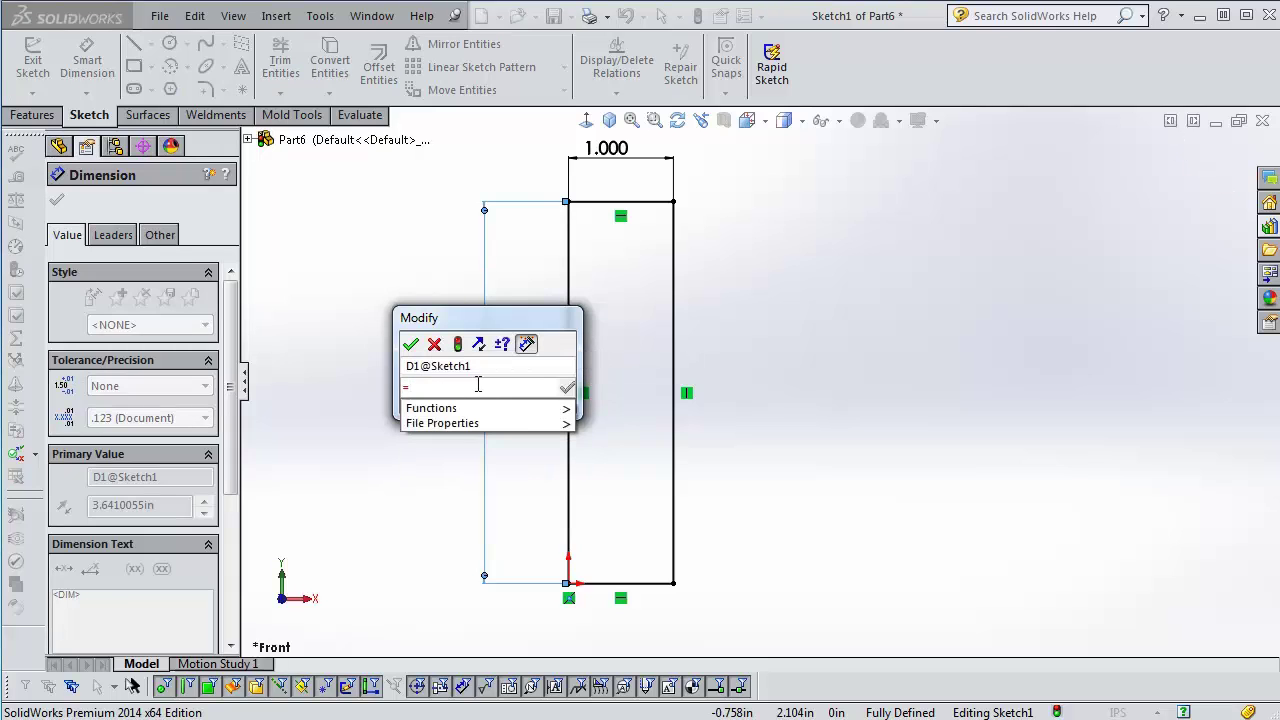
click(605, 158)
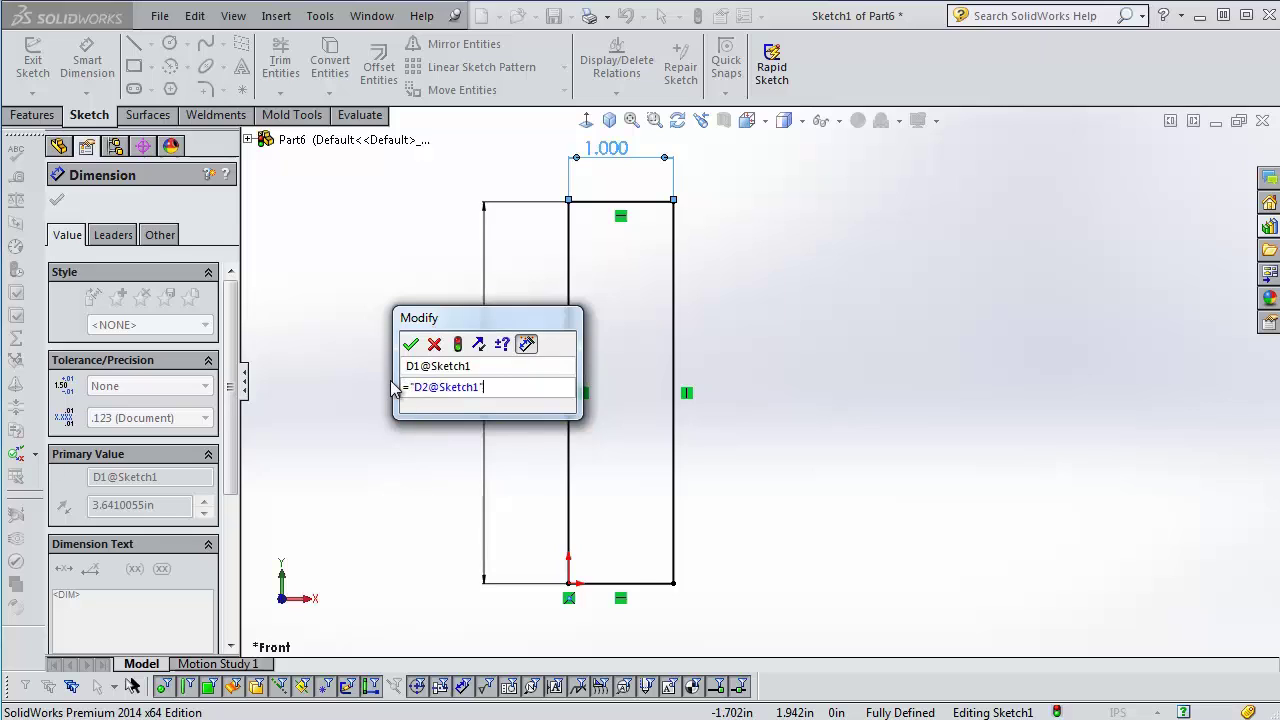
text(*2)
key(Return)
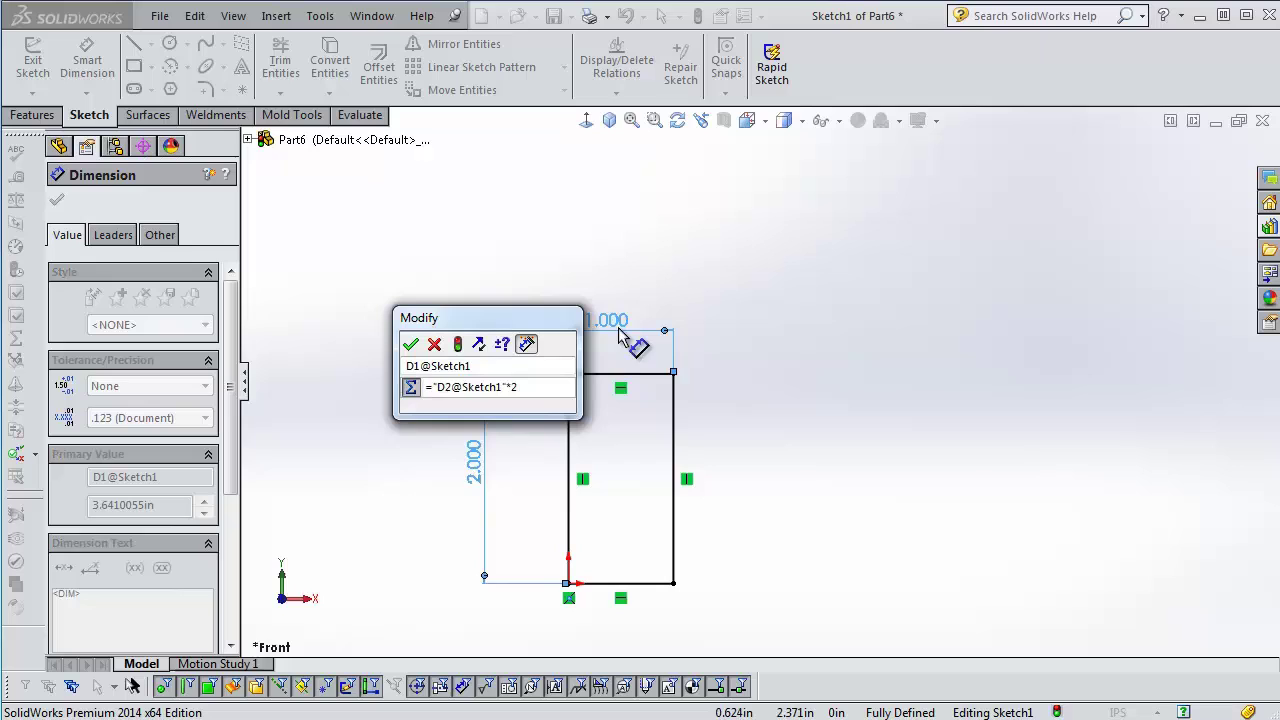
click(411, 346)
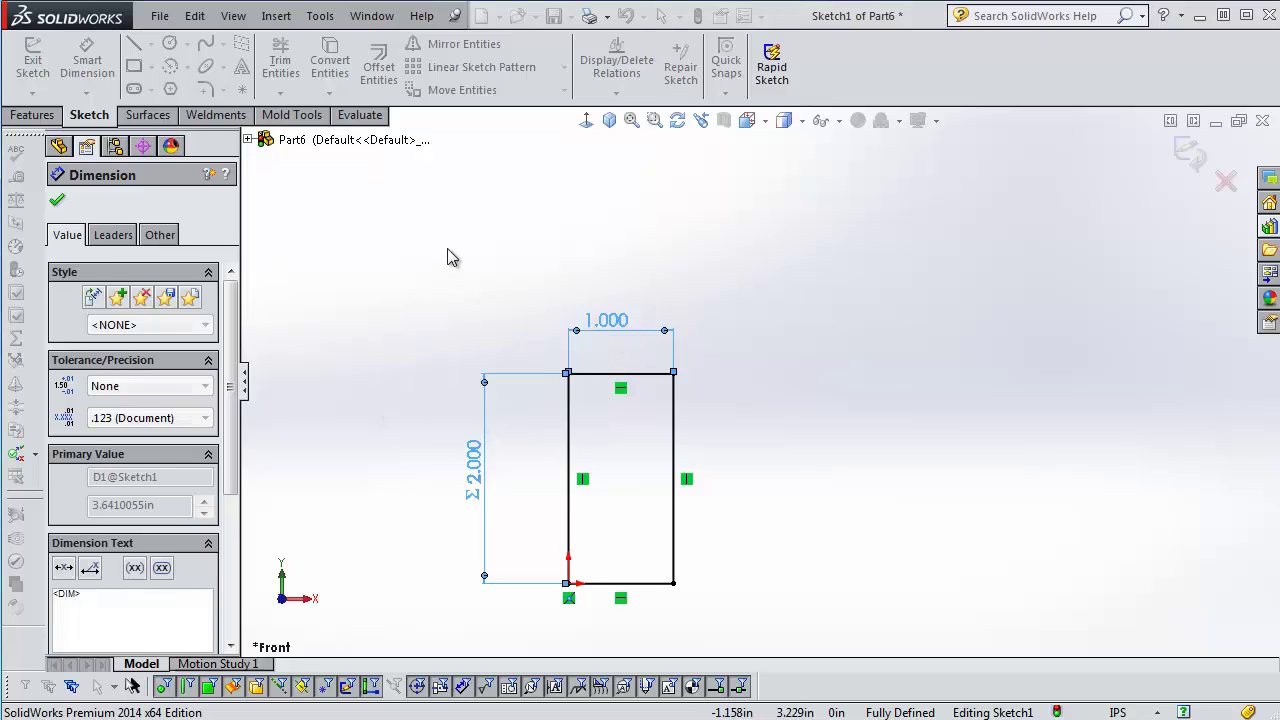
click(447, 258)
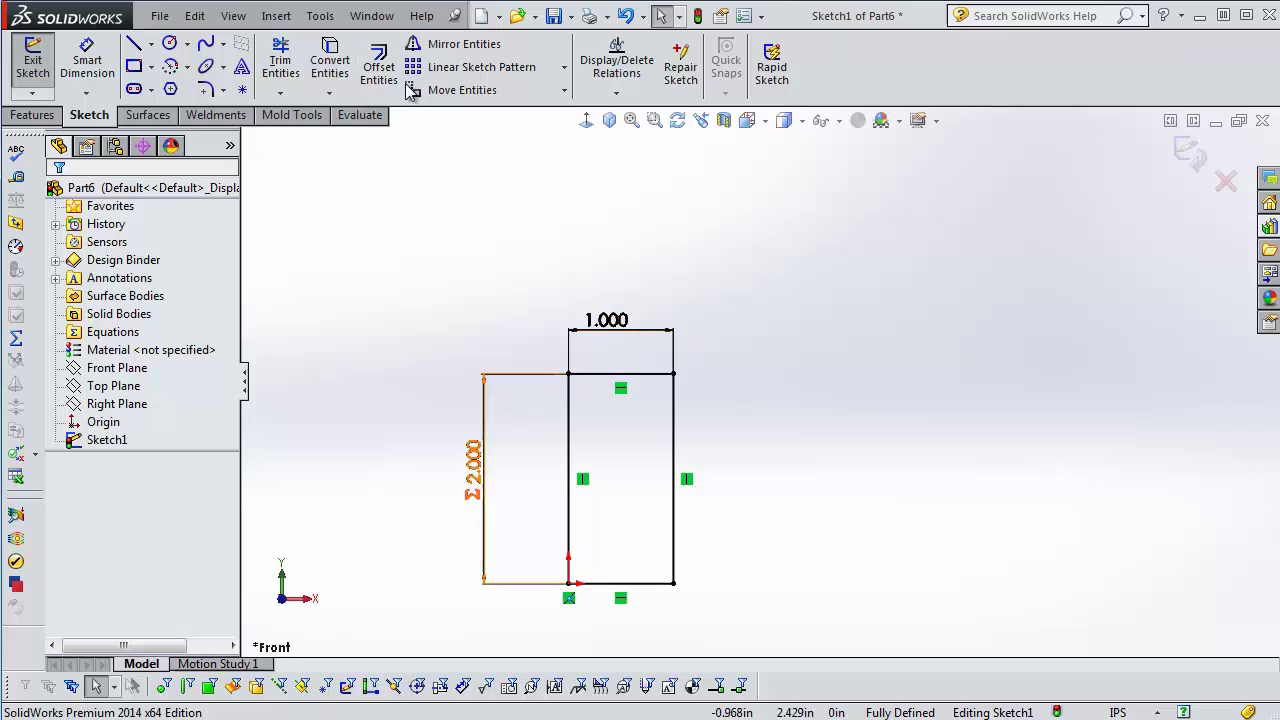
click(320, 16)
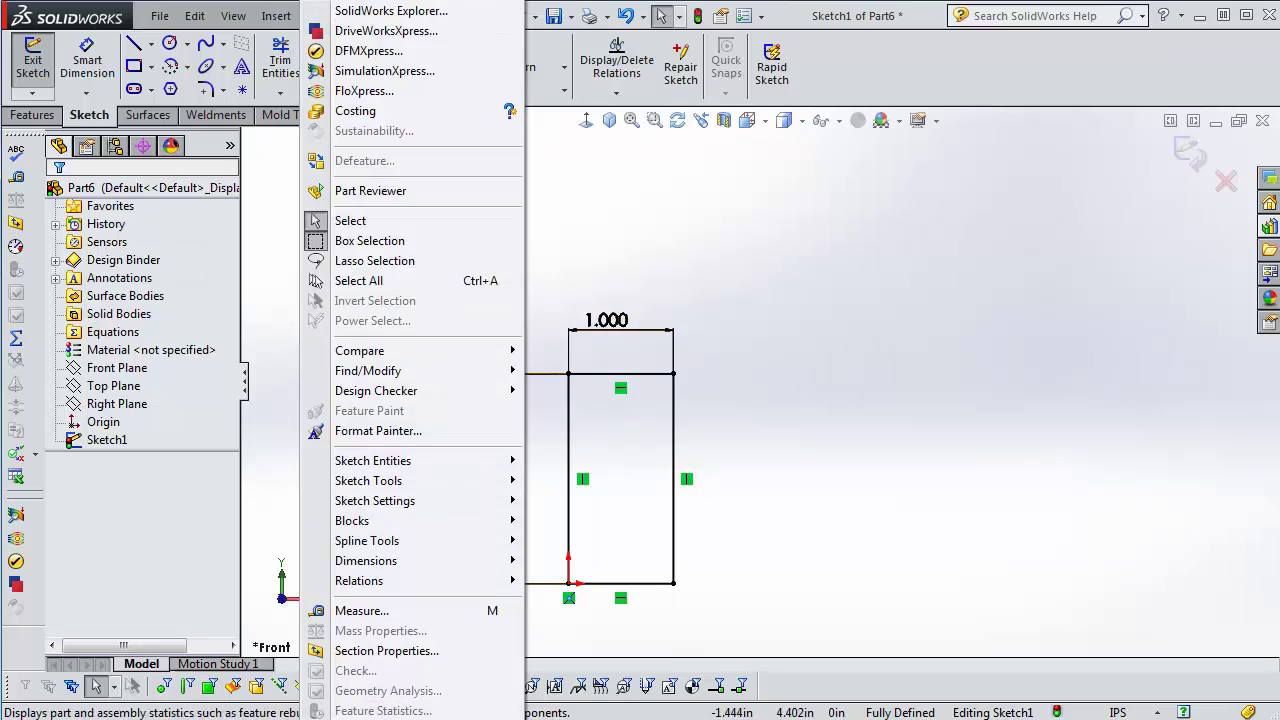
click(370, 716)
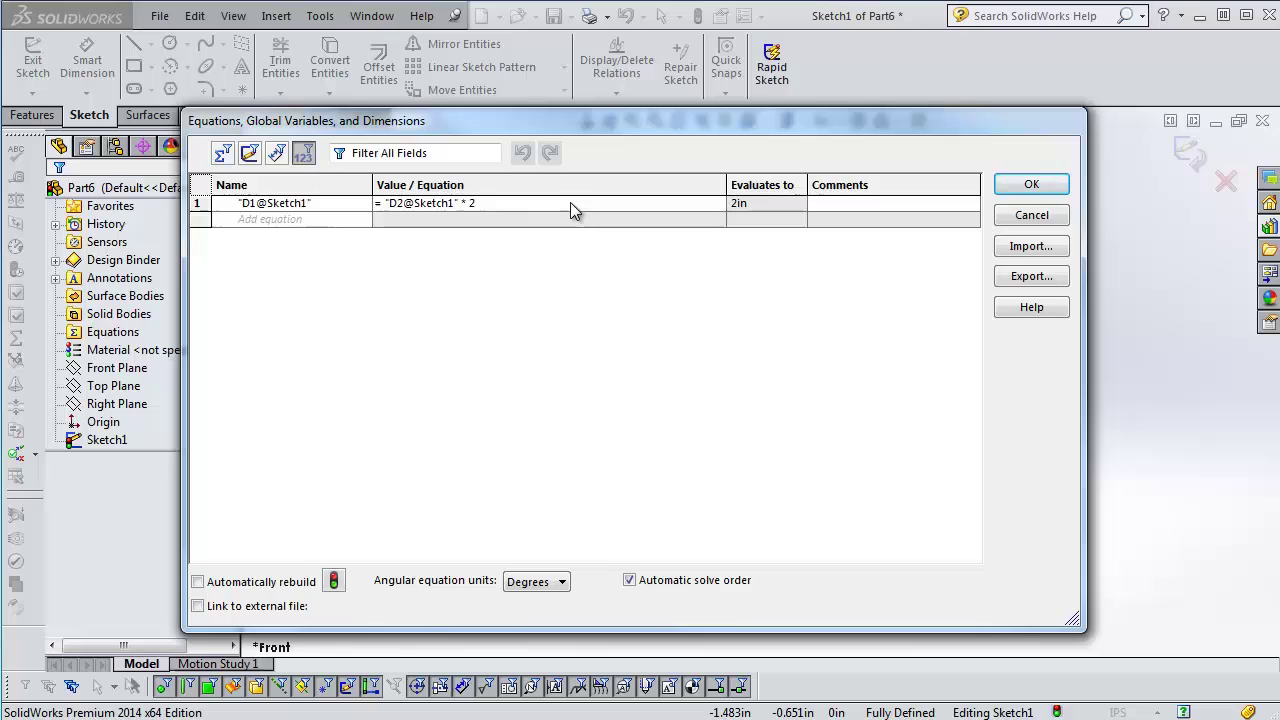
click(1032, 188)
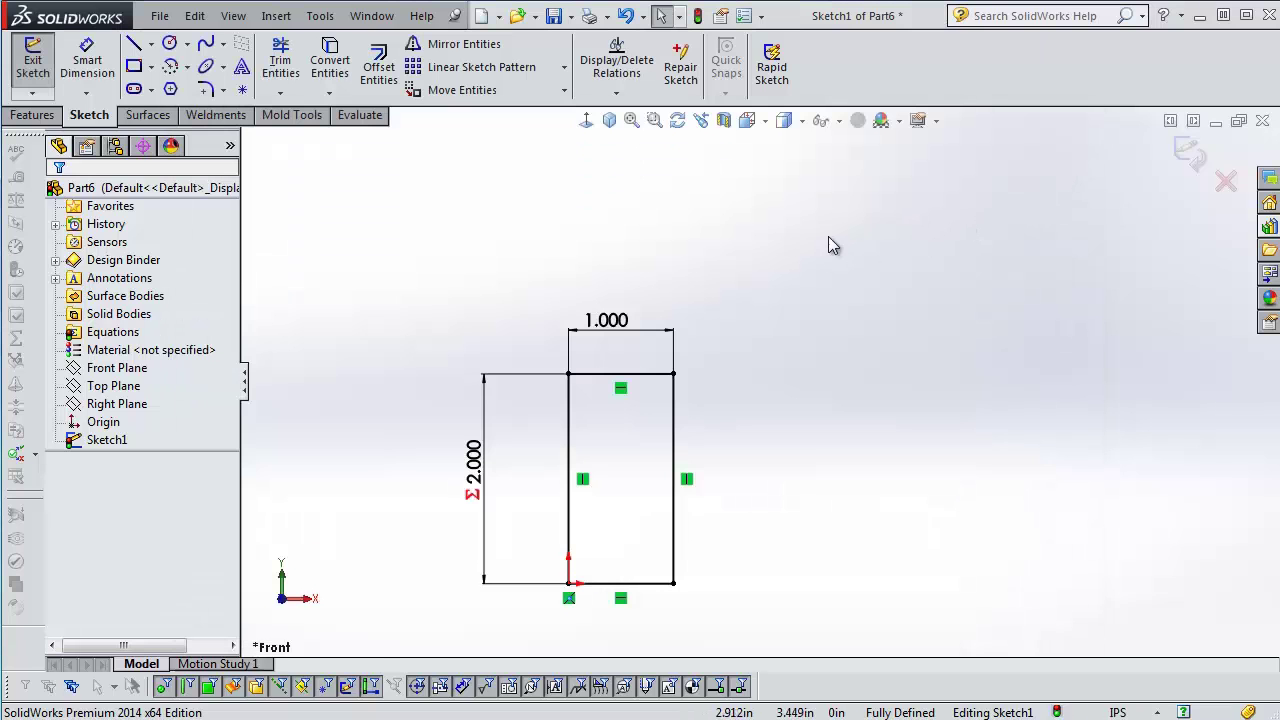
- Exit Sketch1 and use Show Feature Dimensions on Annotations to display the 1.000 and 2.000 dimensions
click(1190, 150)
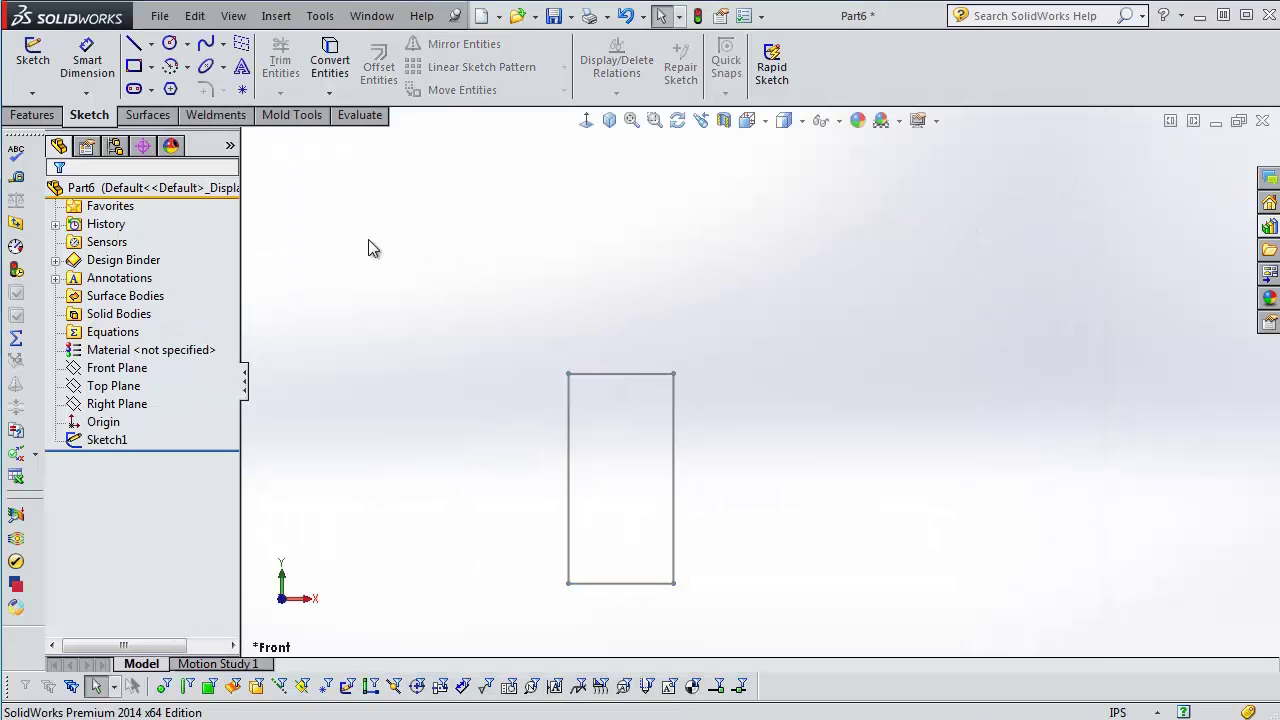
right_click(127, 279)
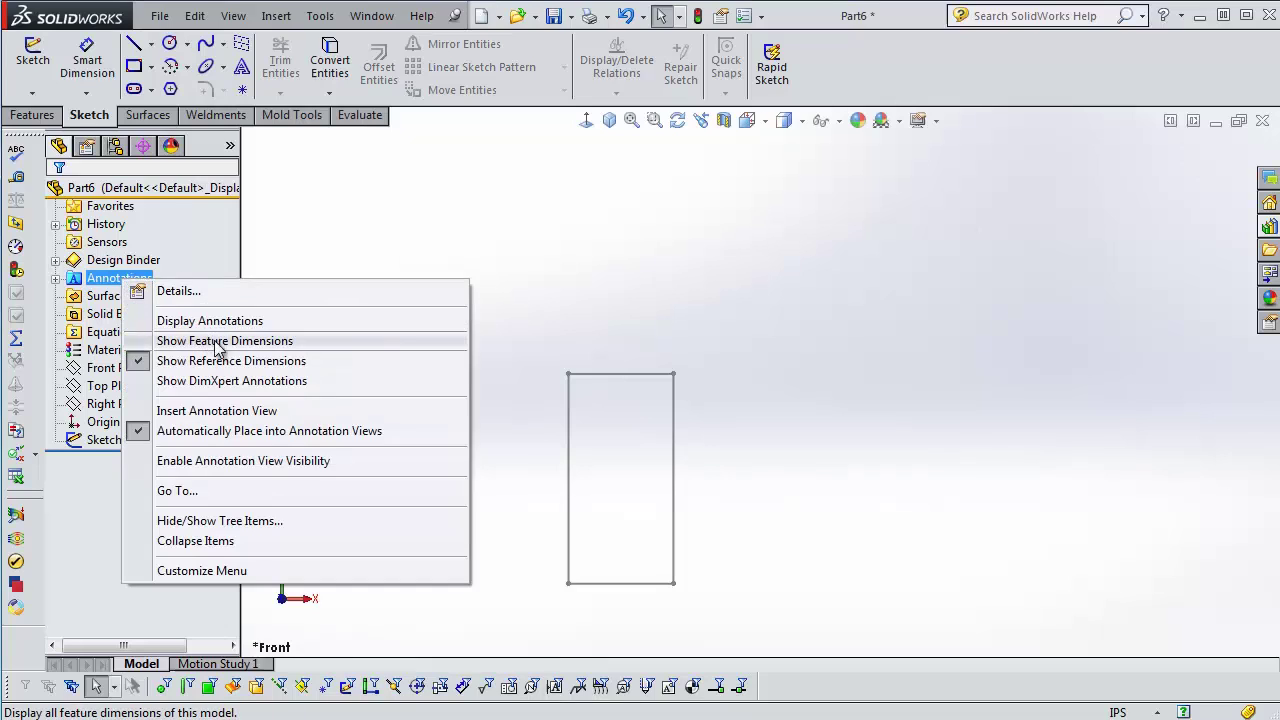
key(Escape)
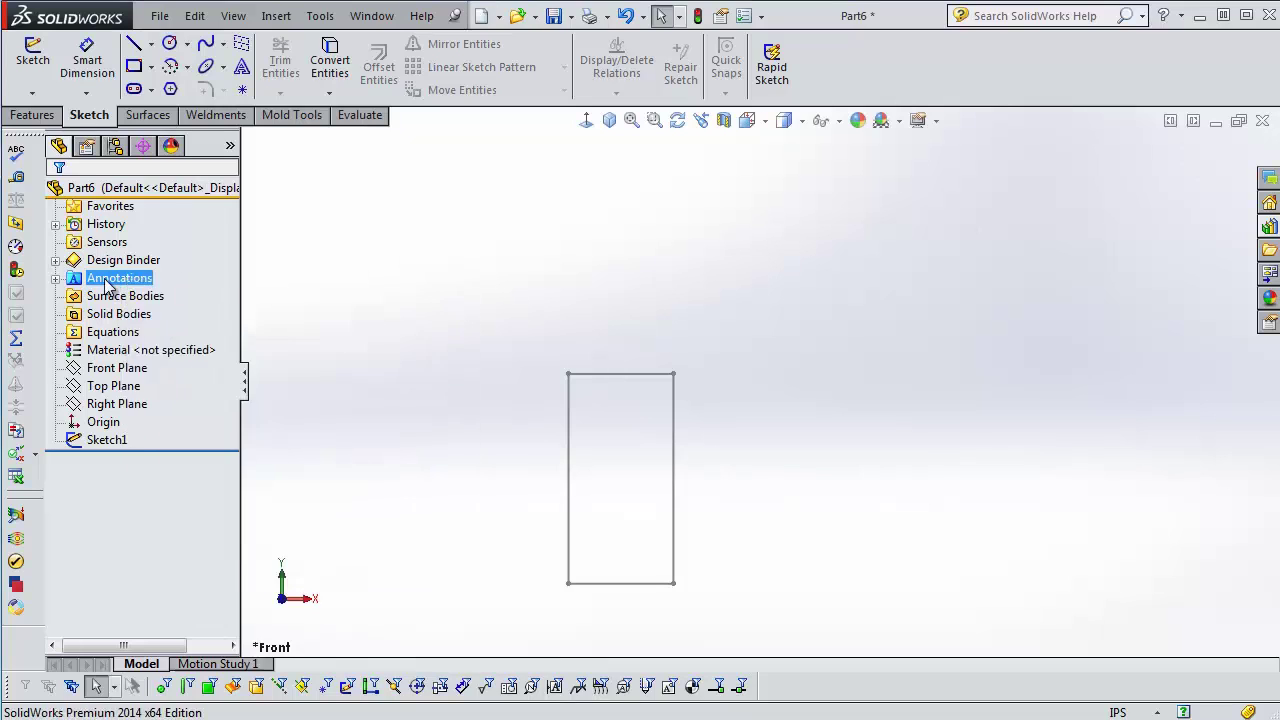
right_click(110, 279)
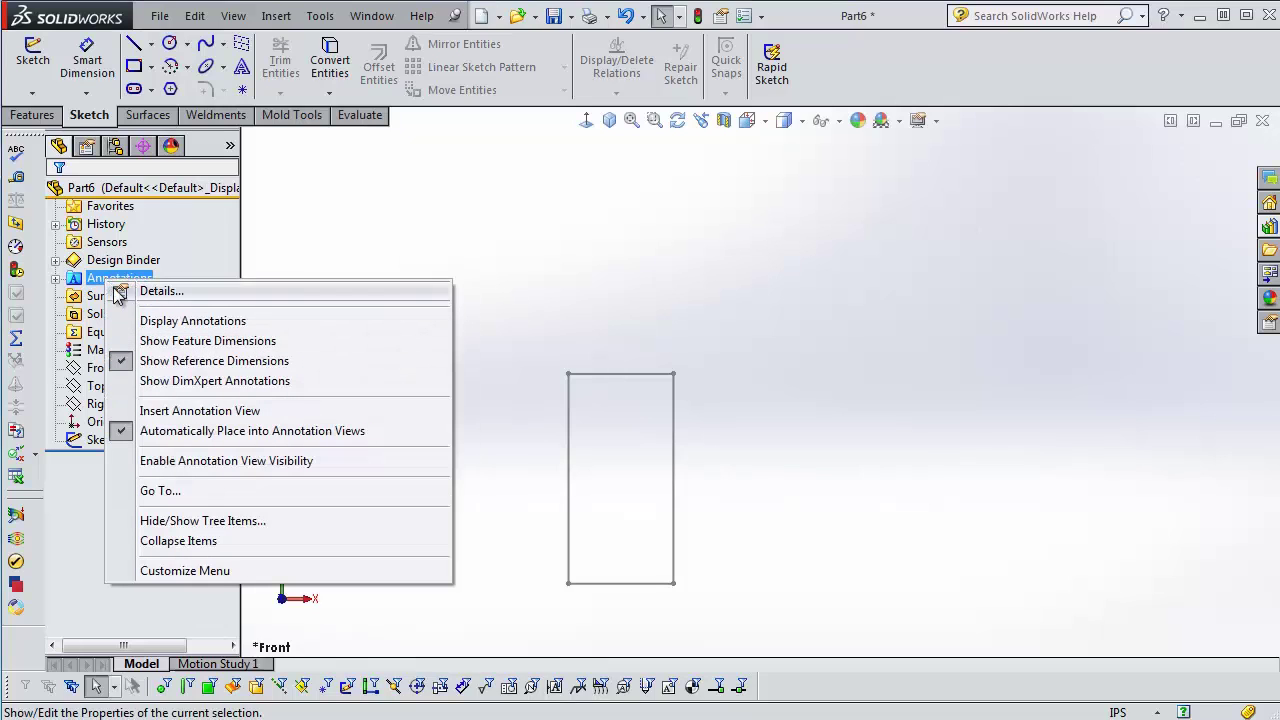
click(245, 344)
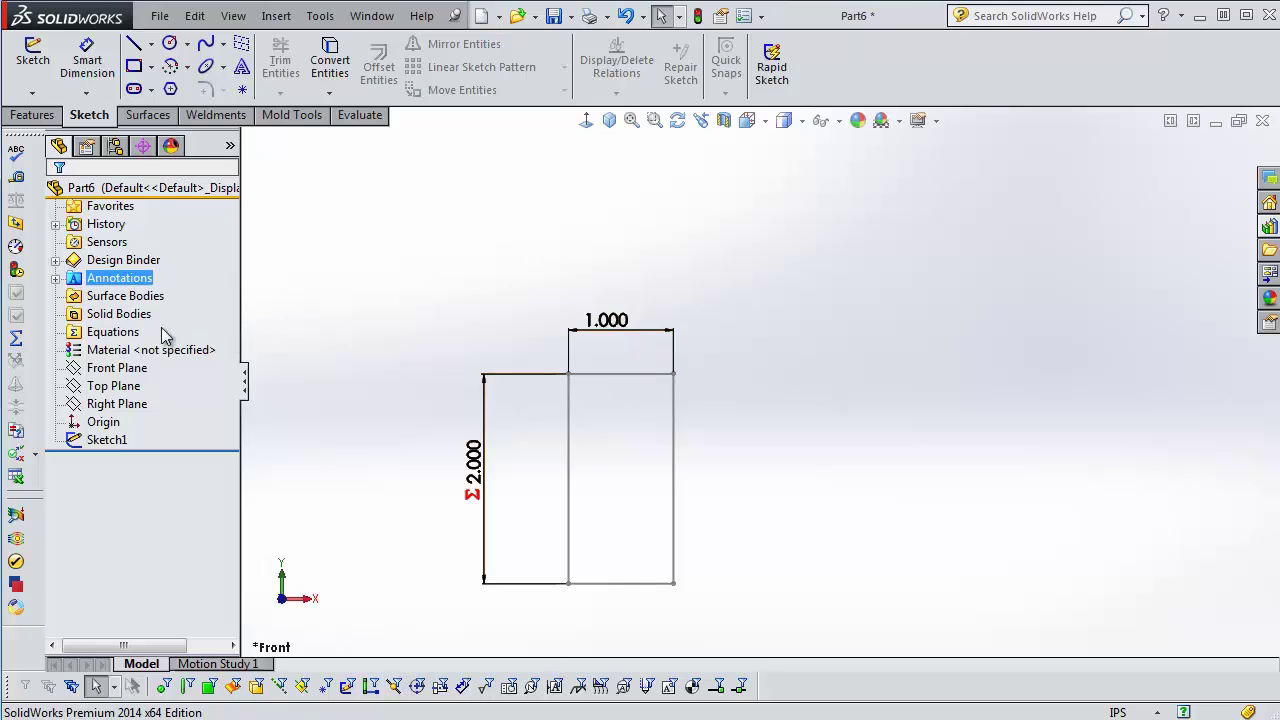
- Add a new configuration named 'triple', then return to the feature tree
click(116, 147)
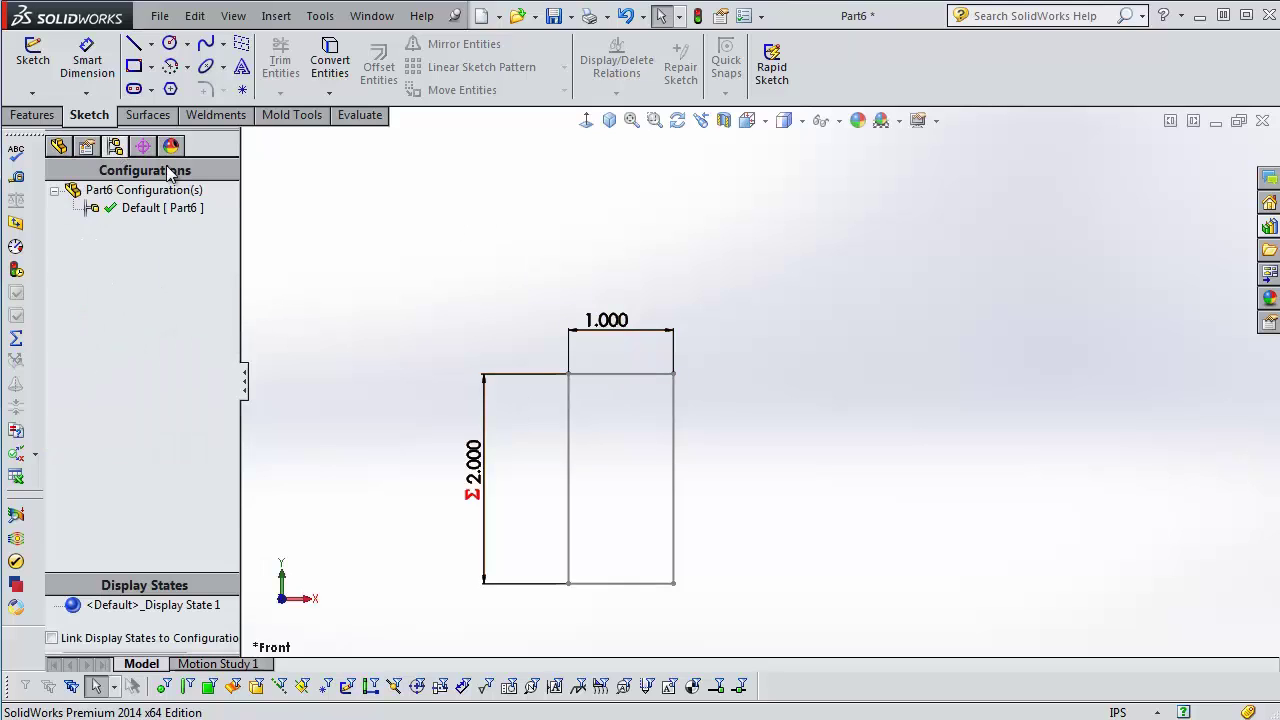
right_click(88, 194)
click(150, 325)
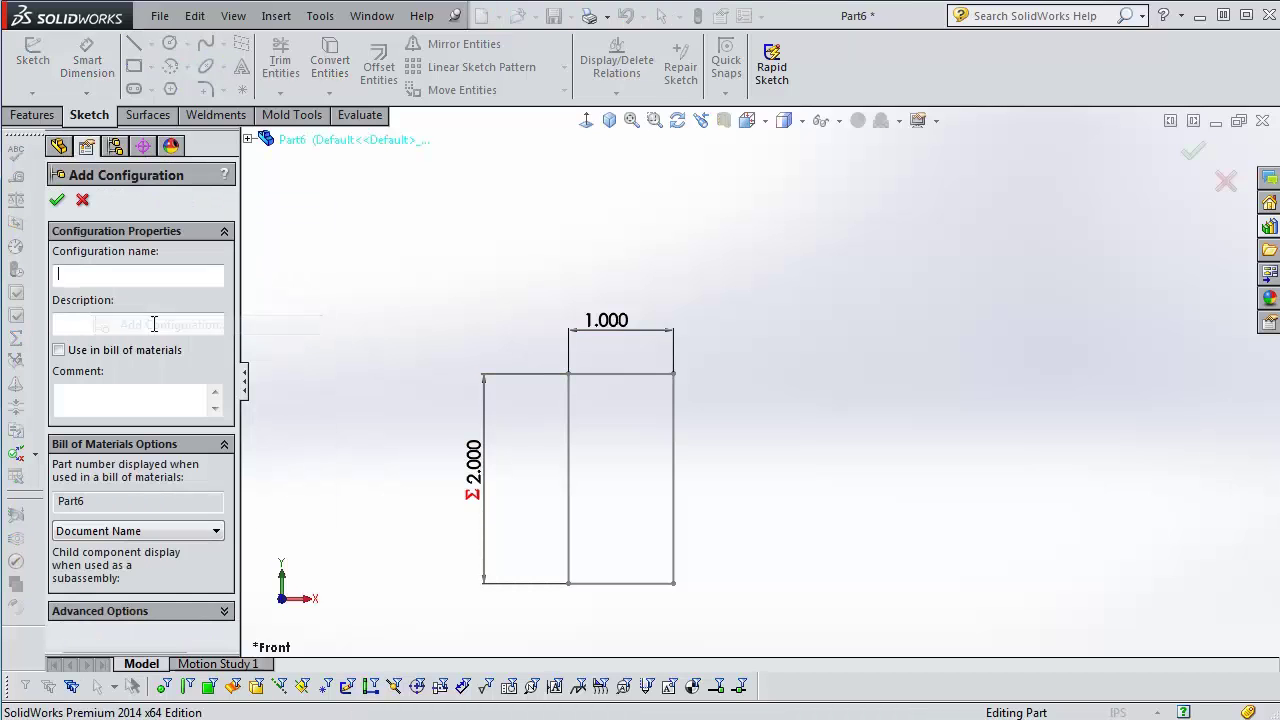
text(tripl)
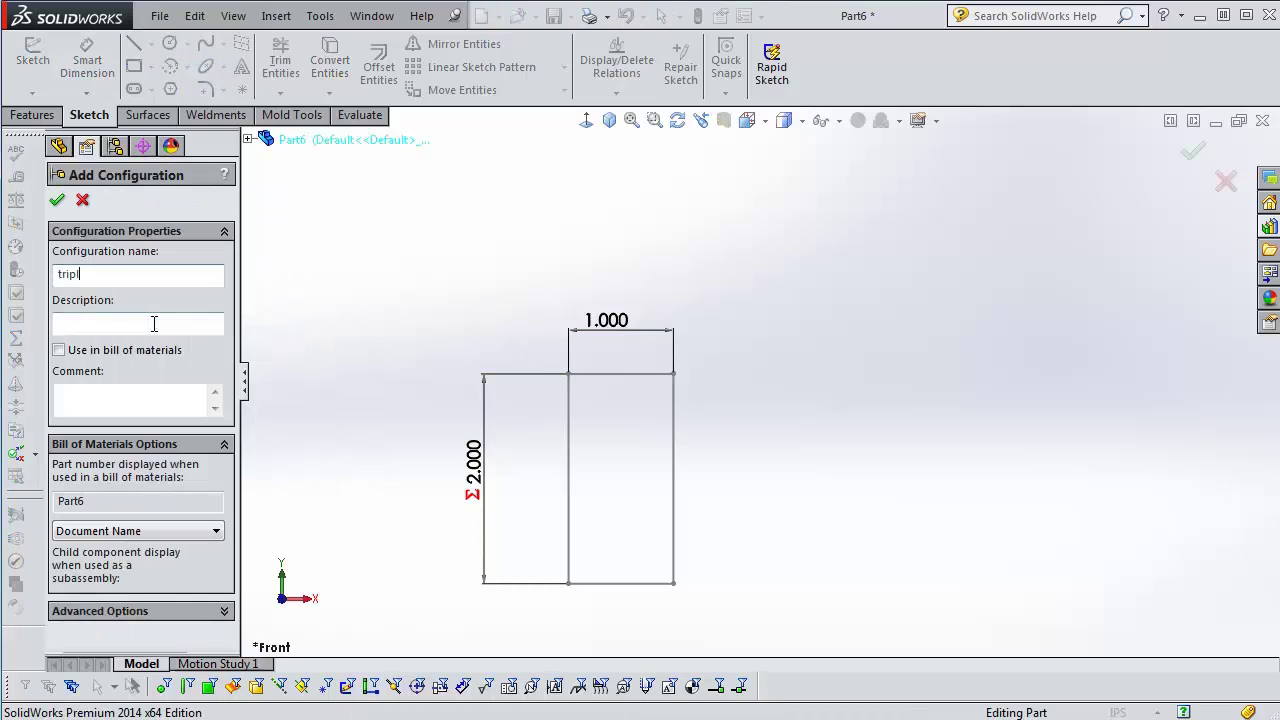
text(e)
key(Return)
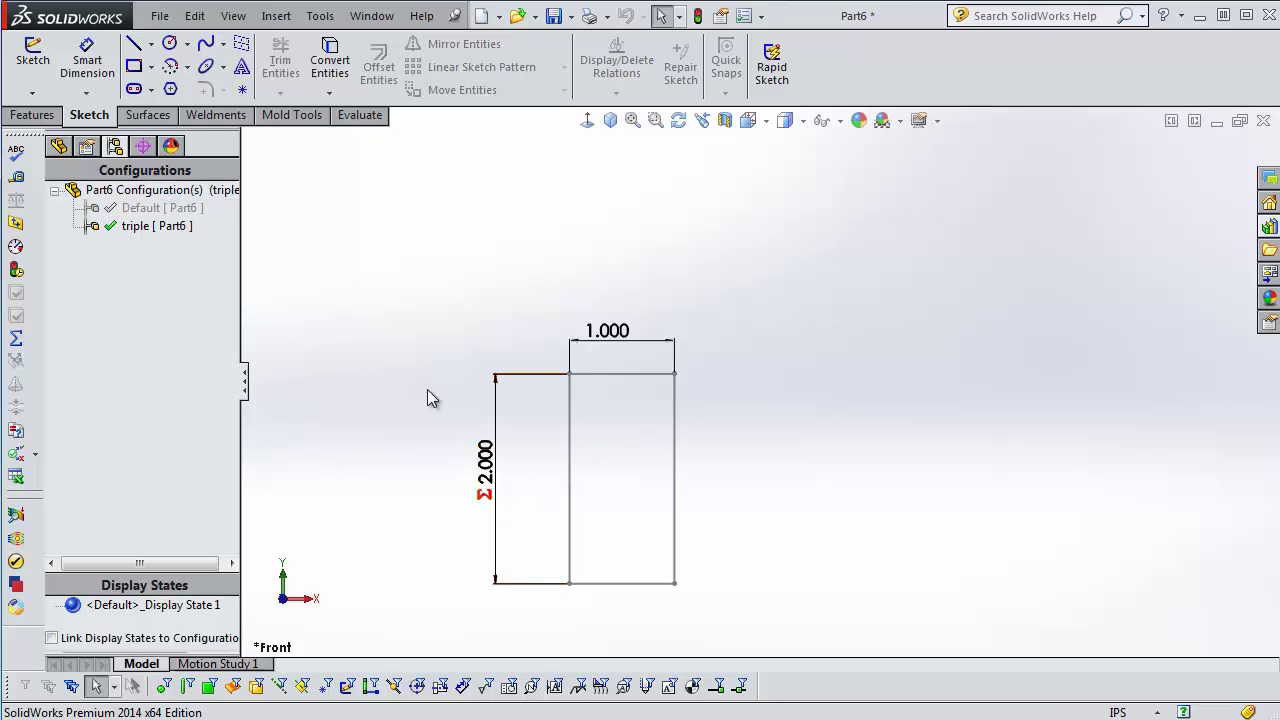
click(59, 147)
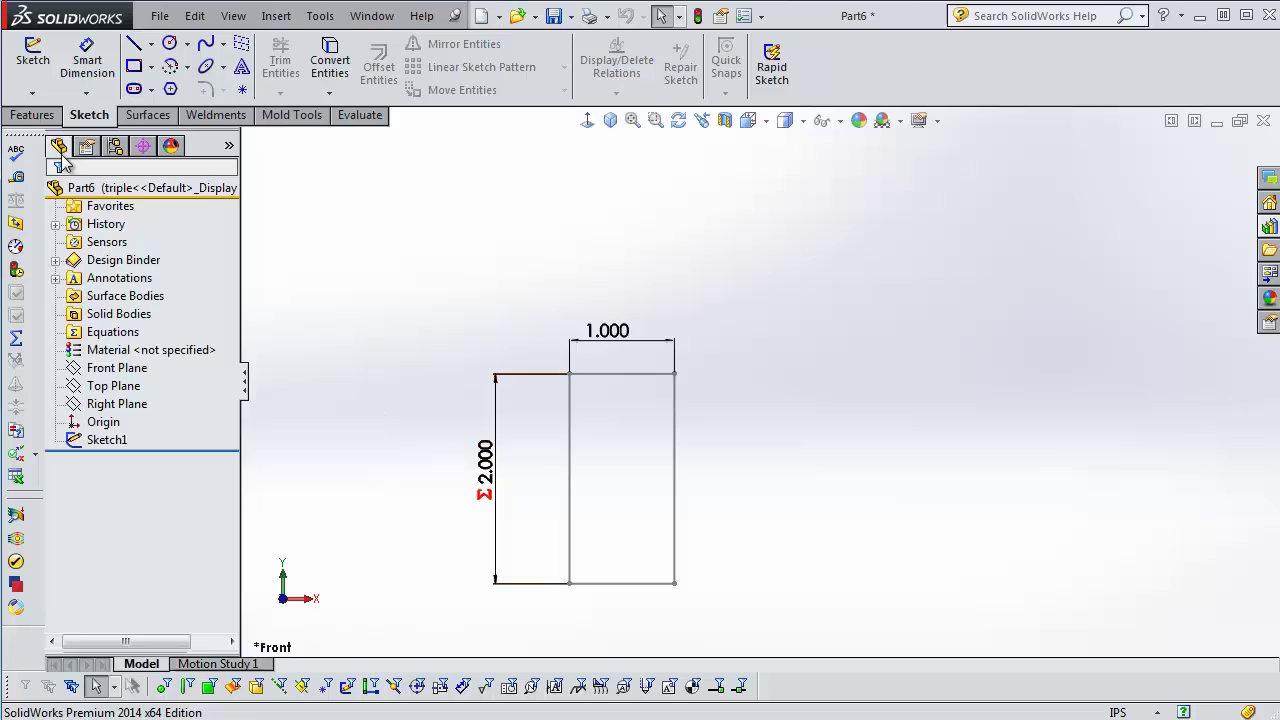
- Open Tools > Equations and view the Default configuration before returning to triple
click(320, 15)
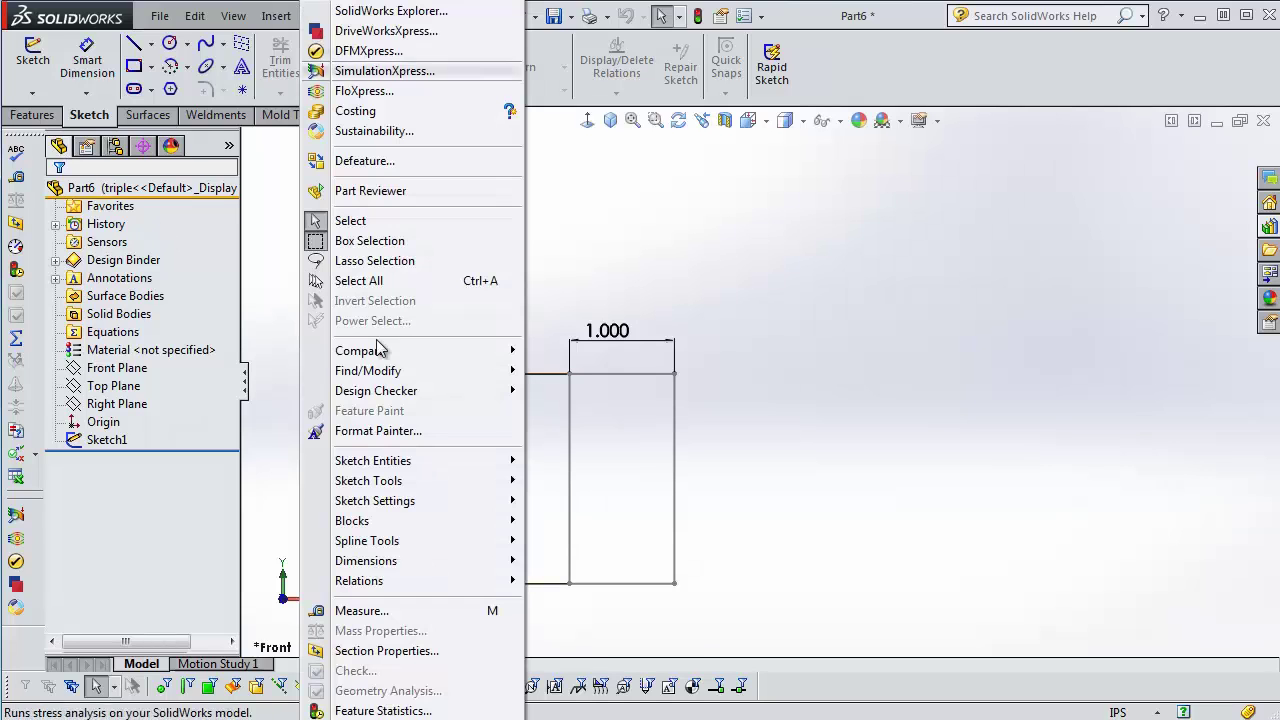
click(360, 715)
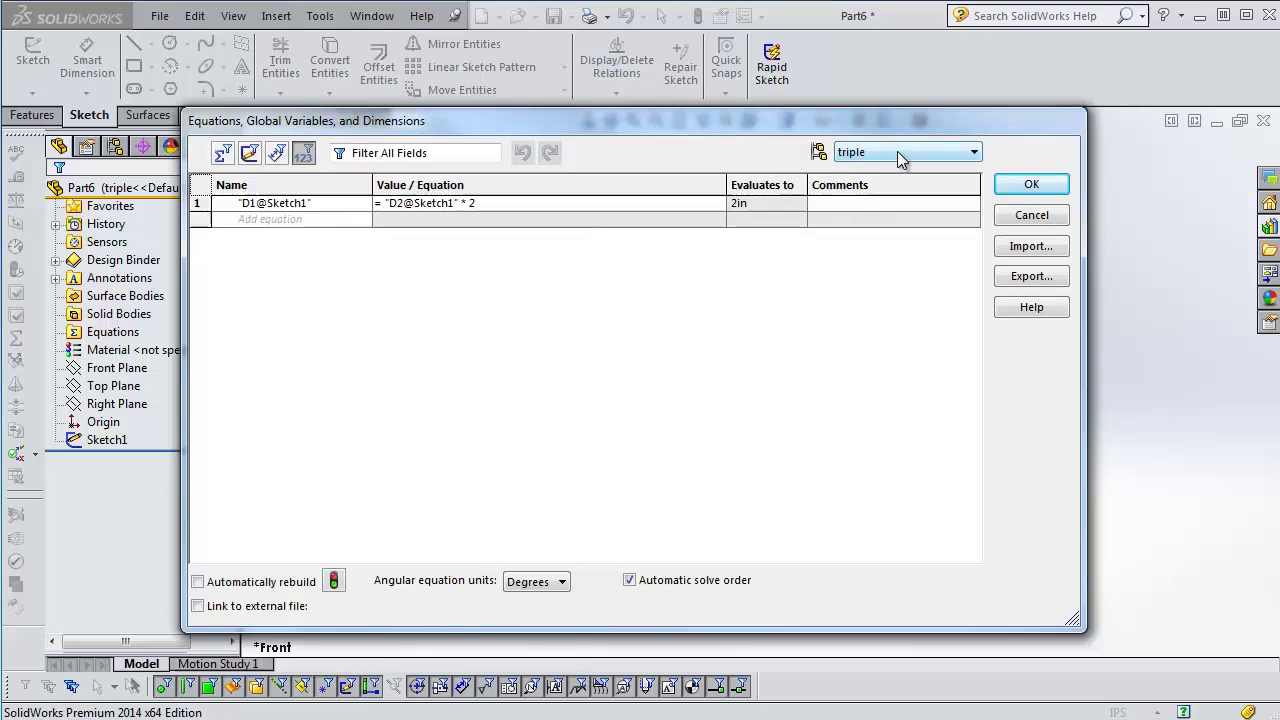
click(882, 150)
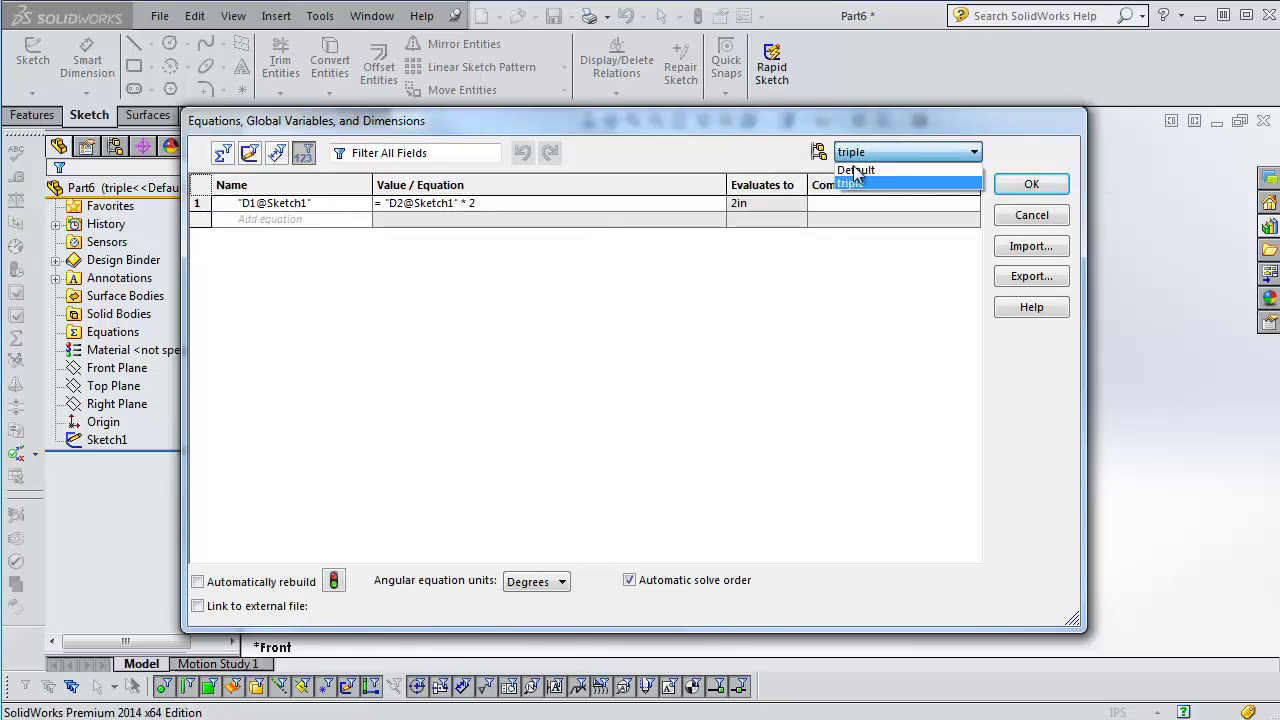
click(884, 166)
click(884, 154)
click(884, 179)
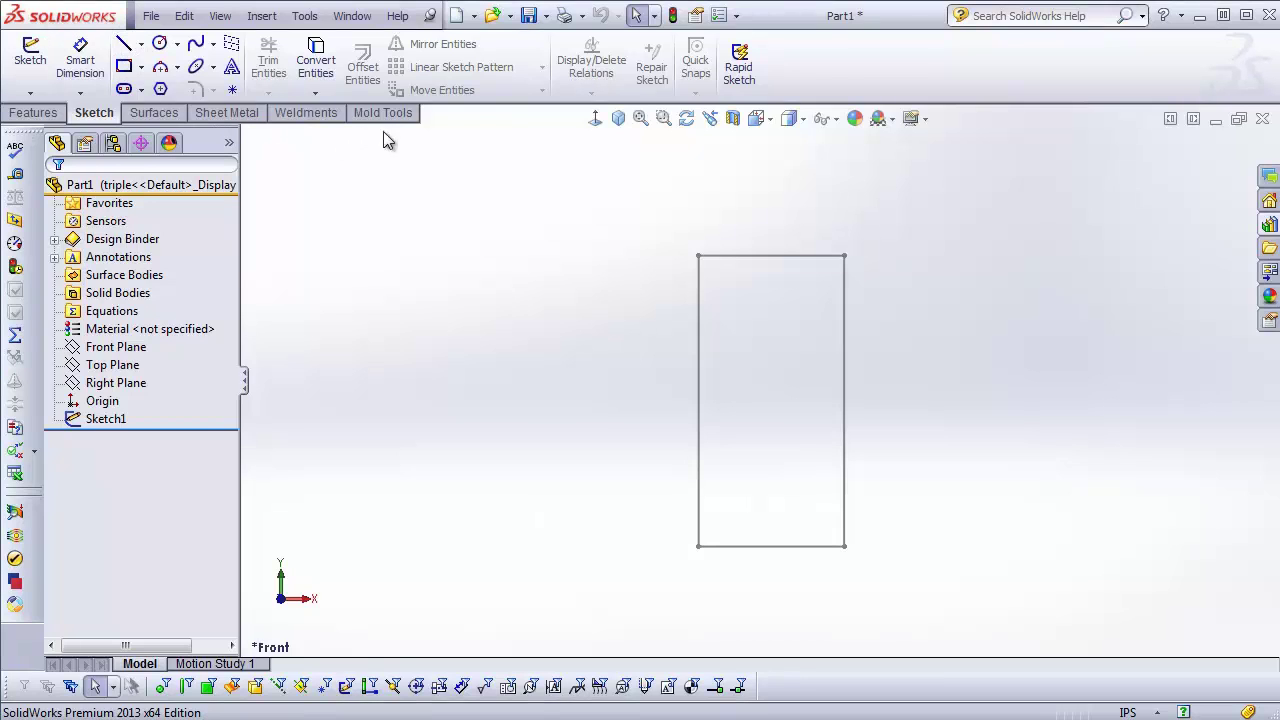
- Reopen the Equations editor with the Default configuration selected
click(304, 15)
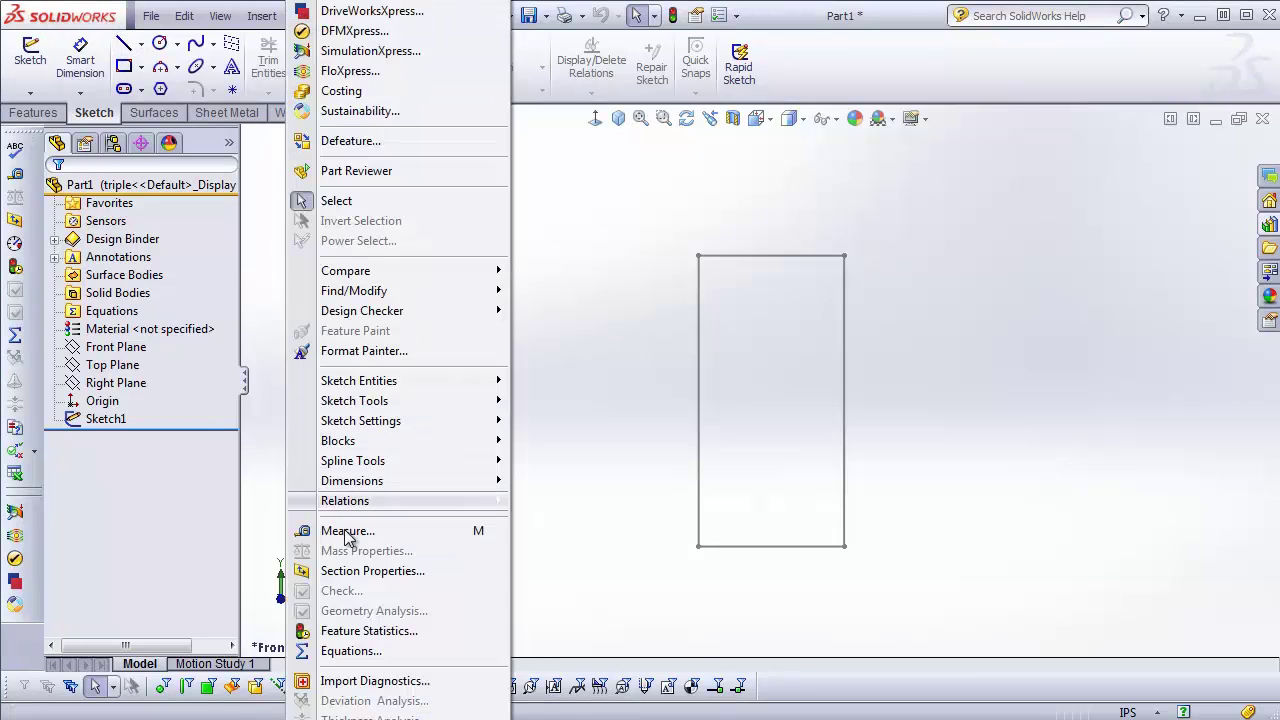
click(347, 648)
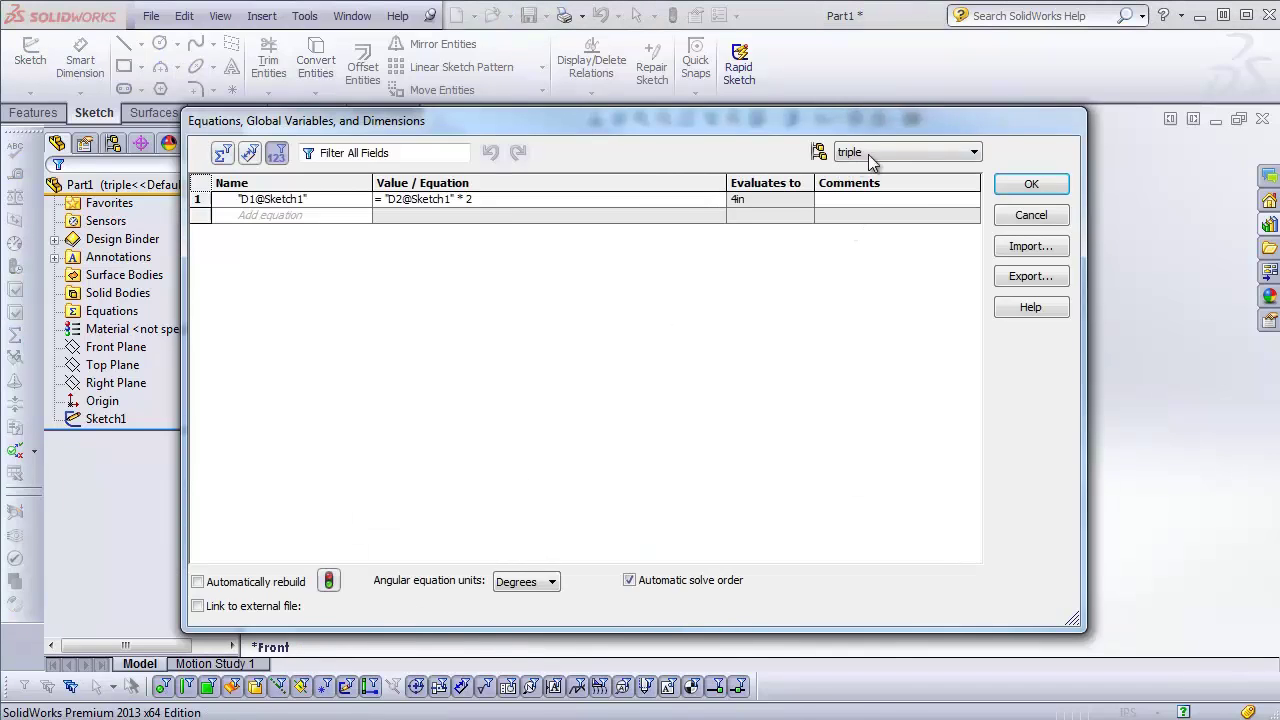
click(879, 151)
click(880, 169)
click(883, 154)
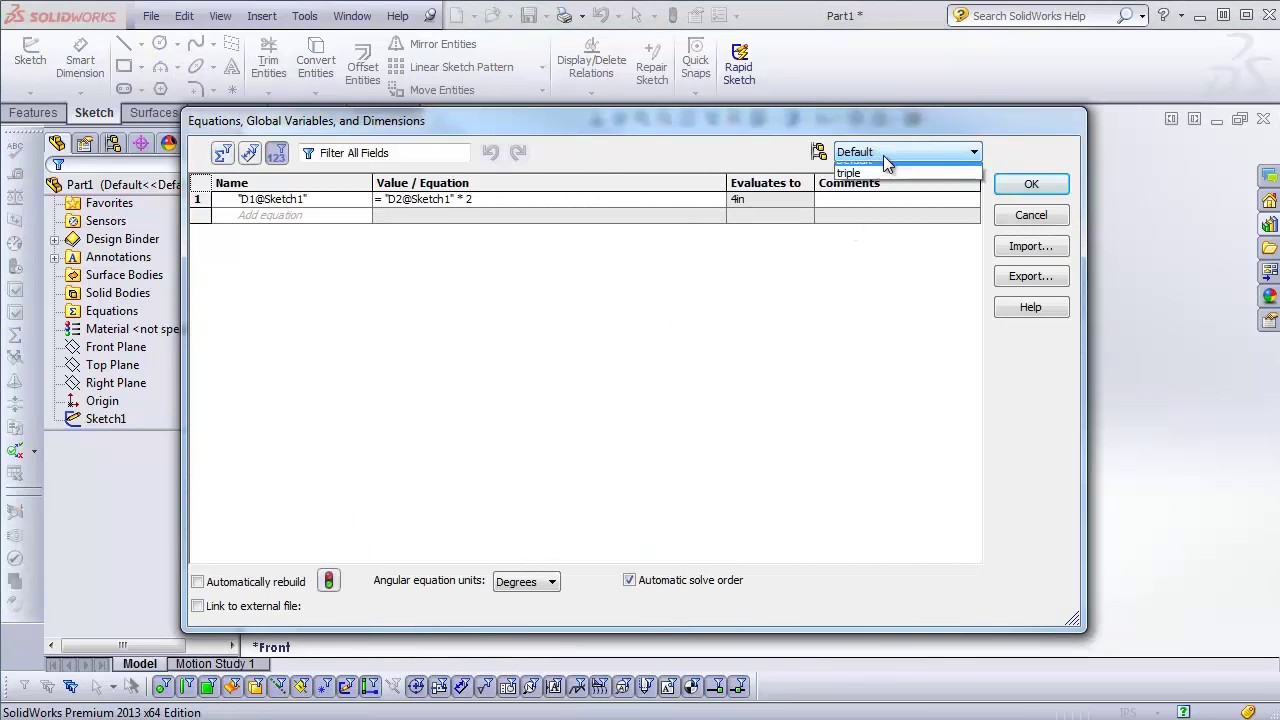
click(884, 157)
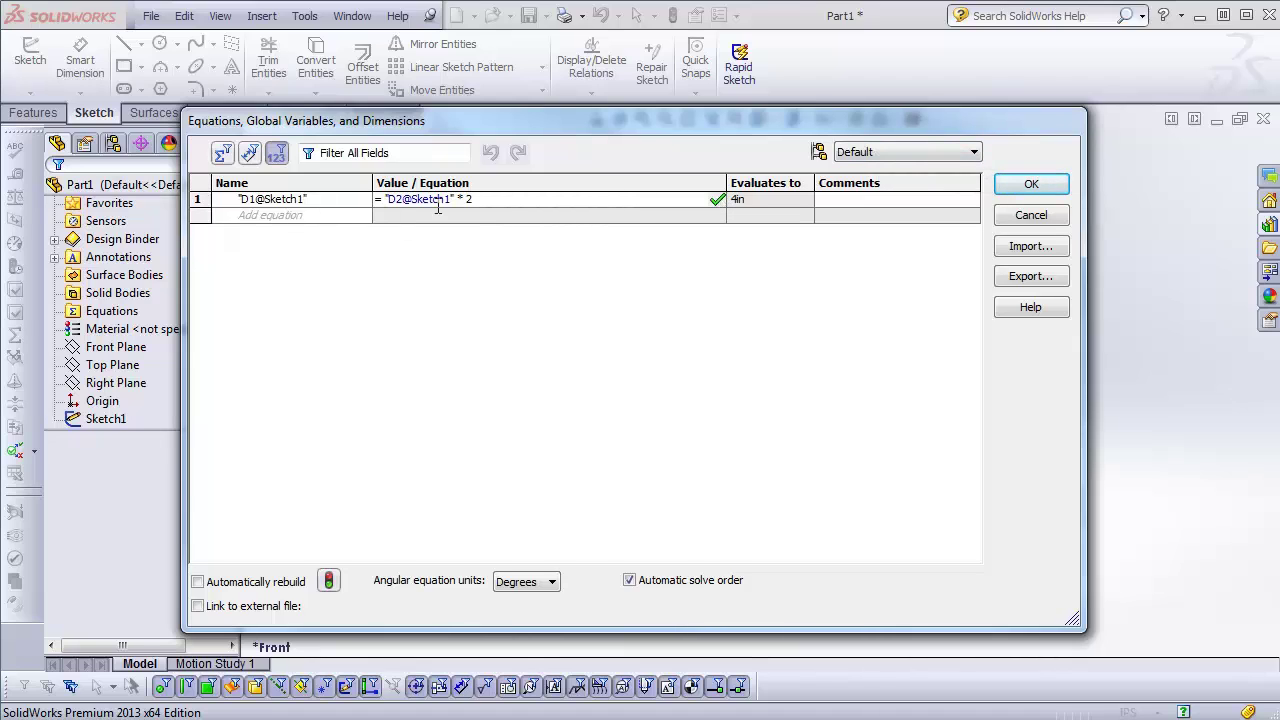
- Suppress the D1 equation for This Configuration only and close the editor with OK
right_click(203, 201)
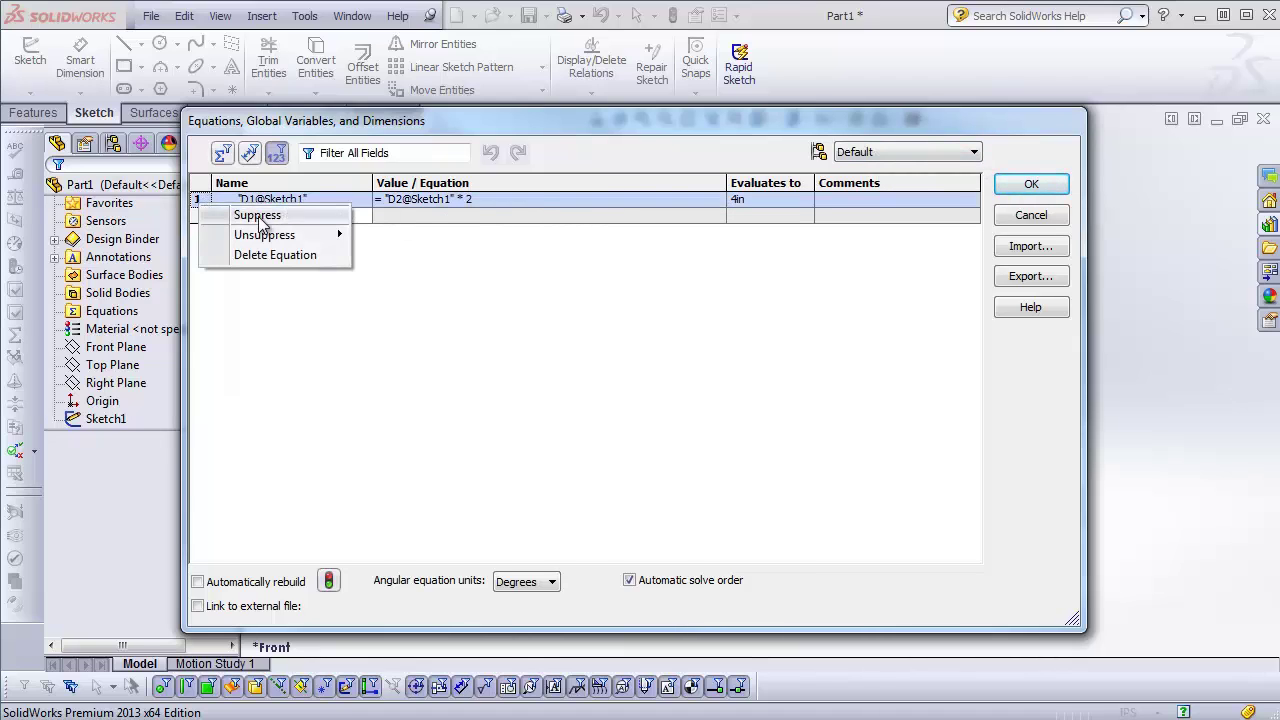
mouse_move(292, 218)
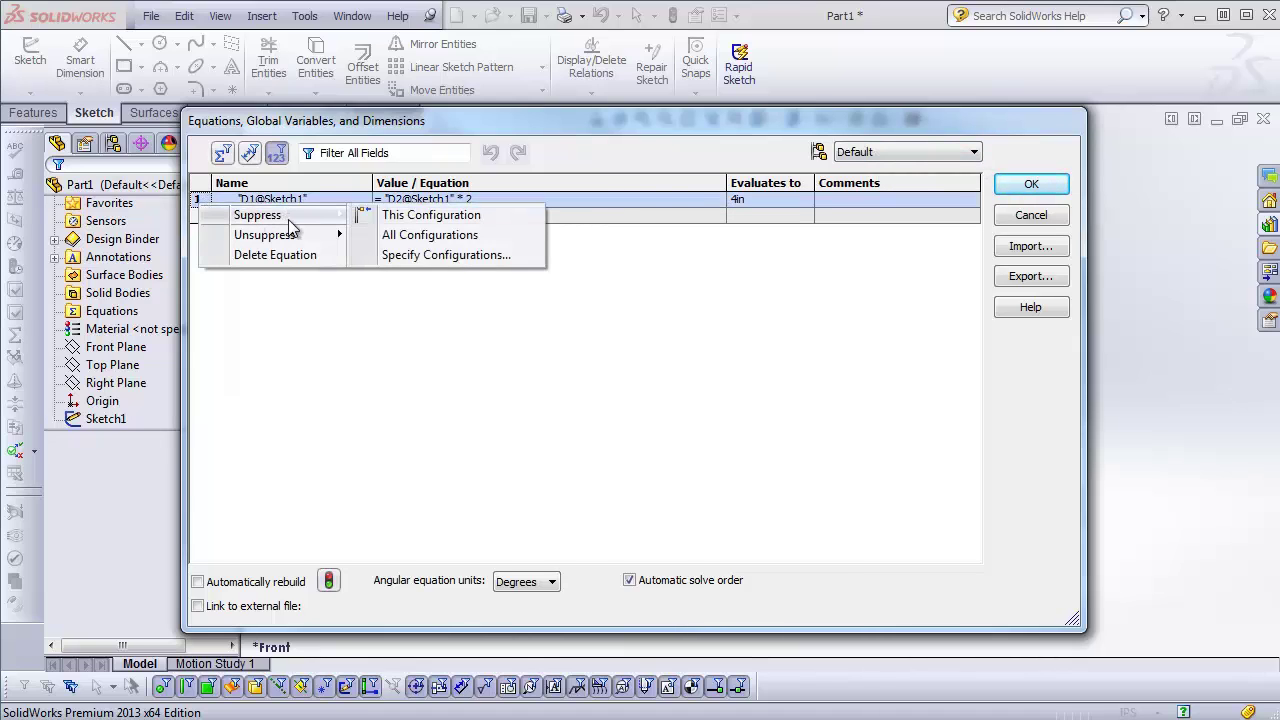
click(455, 216)
click(1033, 188)
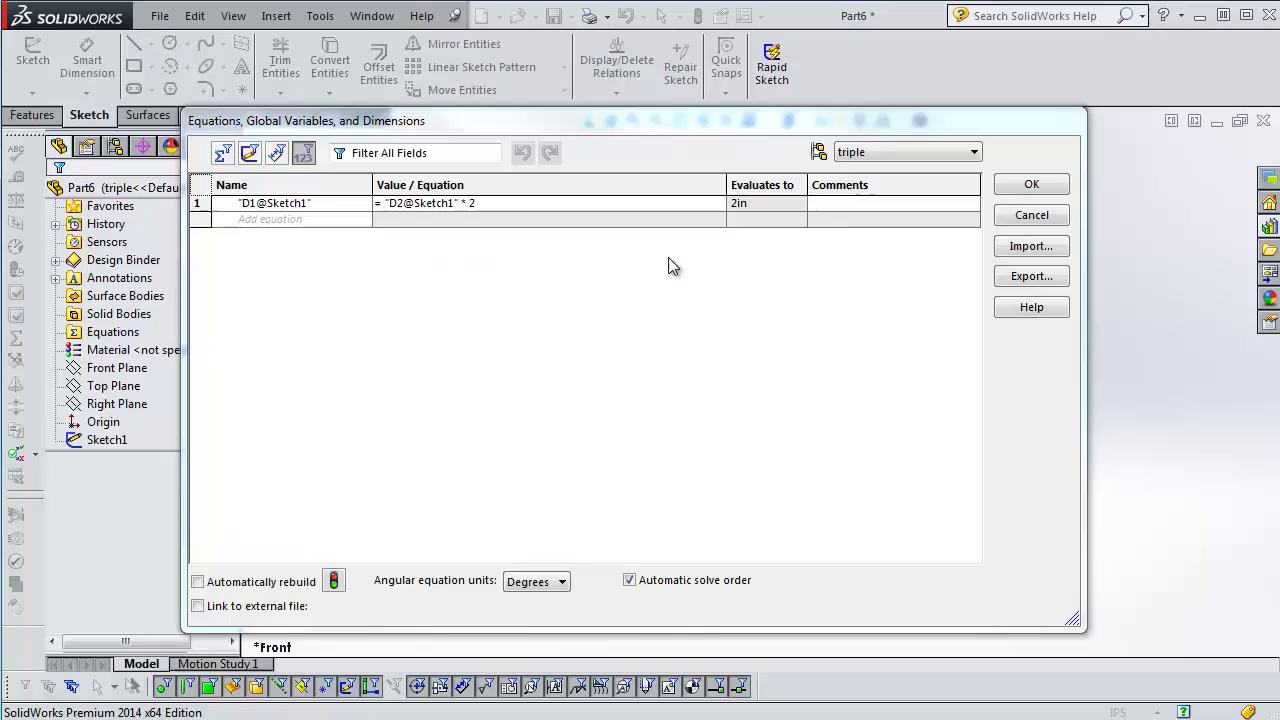
- Restrict the D1 equation to This Configuration and change it to D2 * 3 (3in)
click(480, 203)
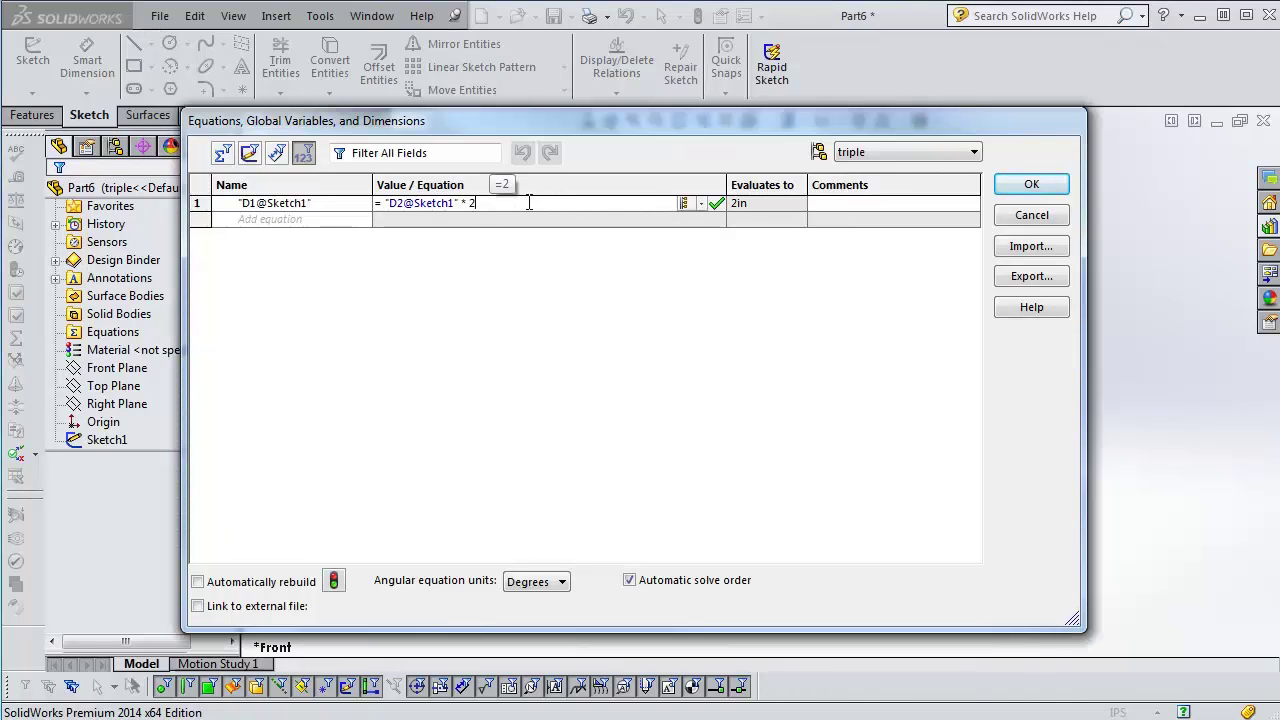
click(702, 204)
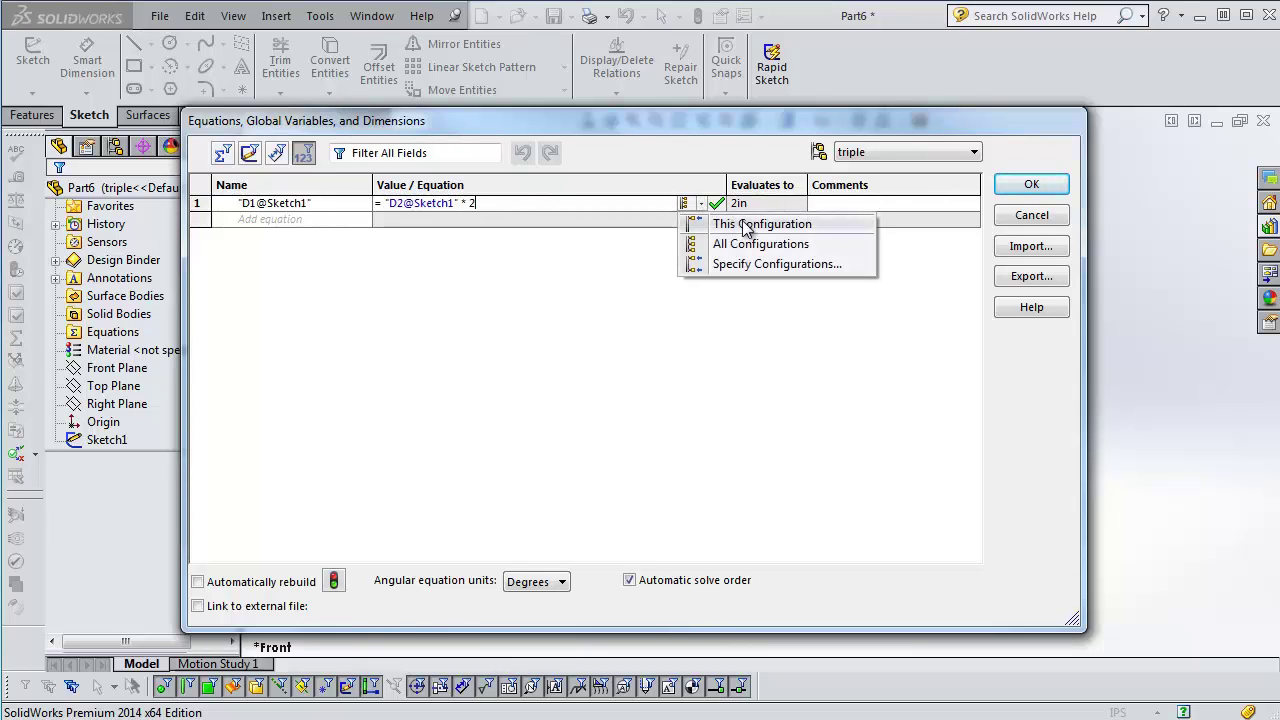
click(744, 228)
click(482, 205)
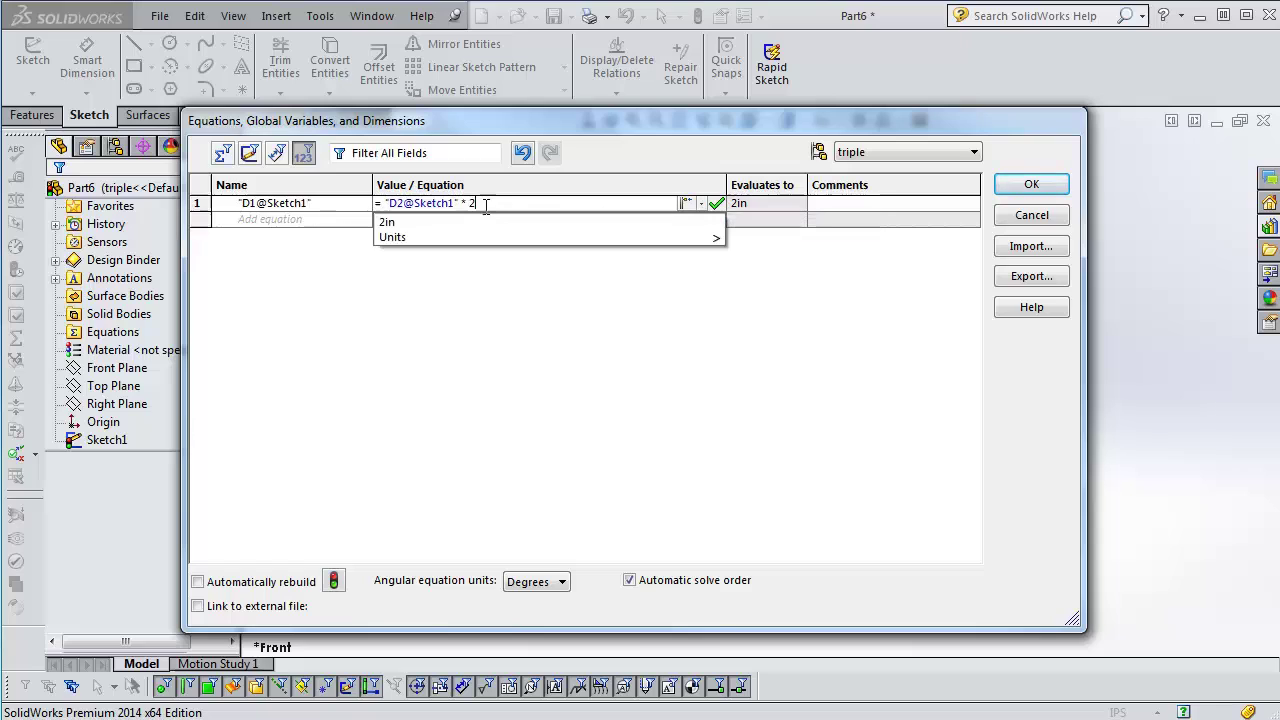
key(BackSpace)
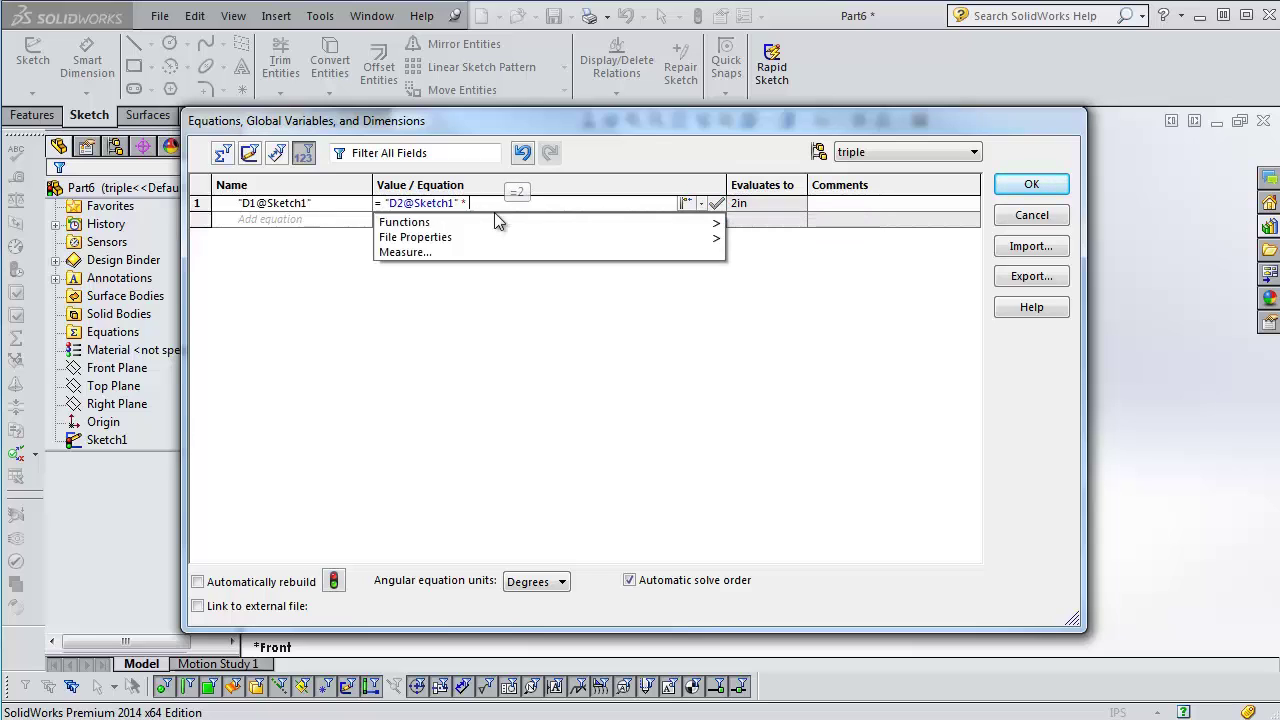
text(3)
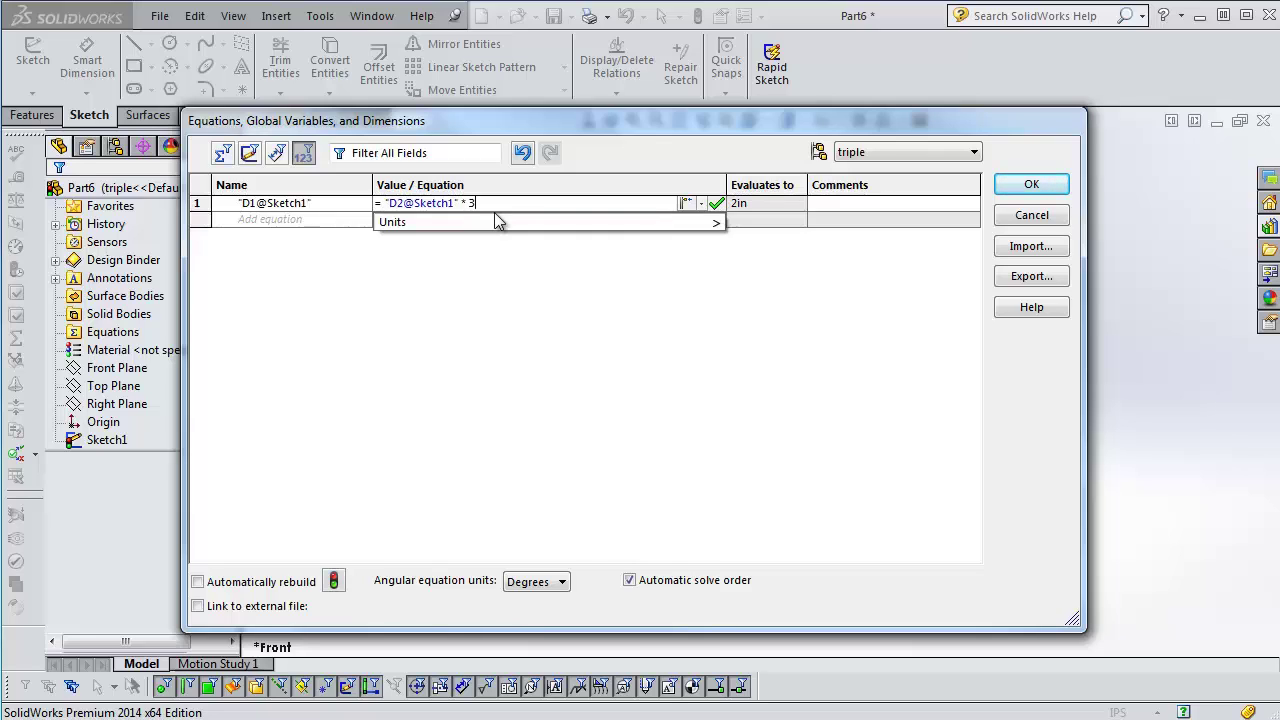
key(Tab)
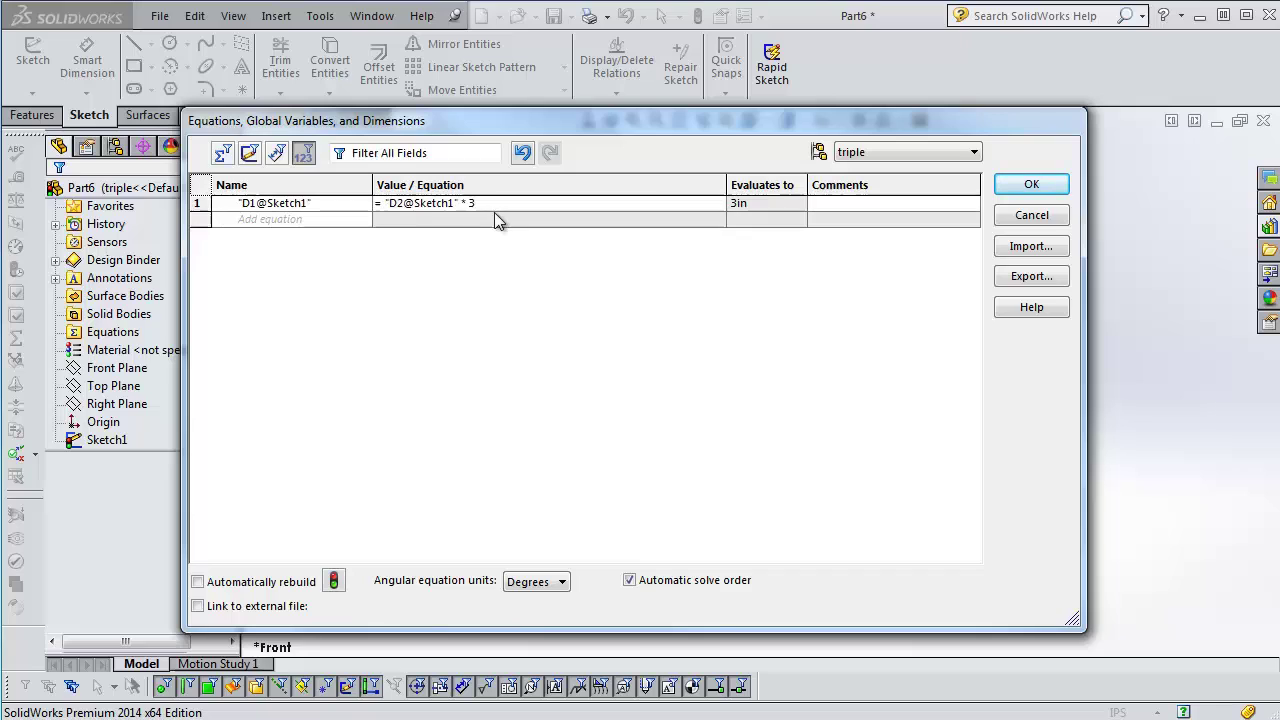
- Save the change while switching to Default (D1 = 2in), then switch back to triple (3in)
click(862, 158)
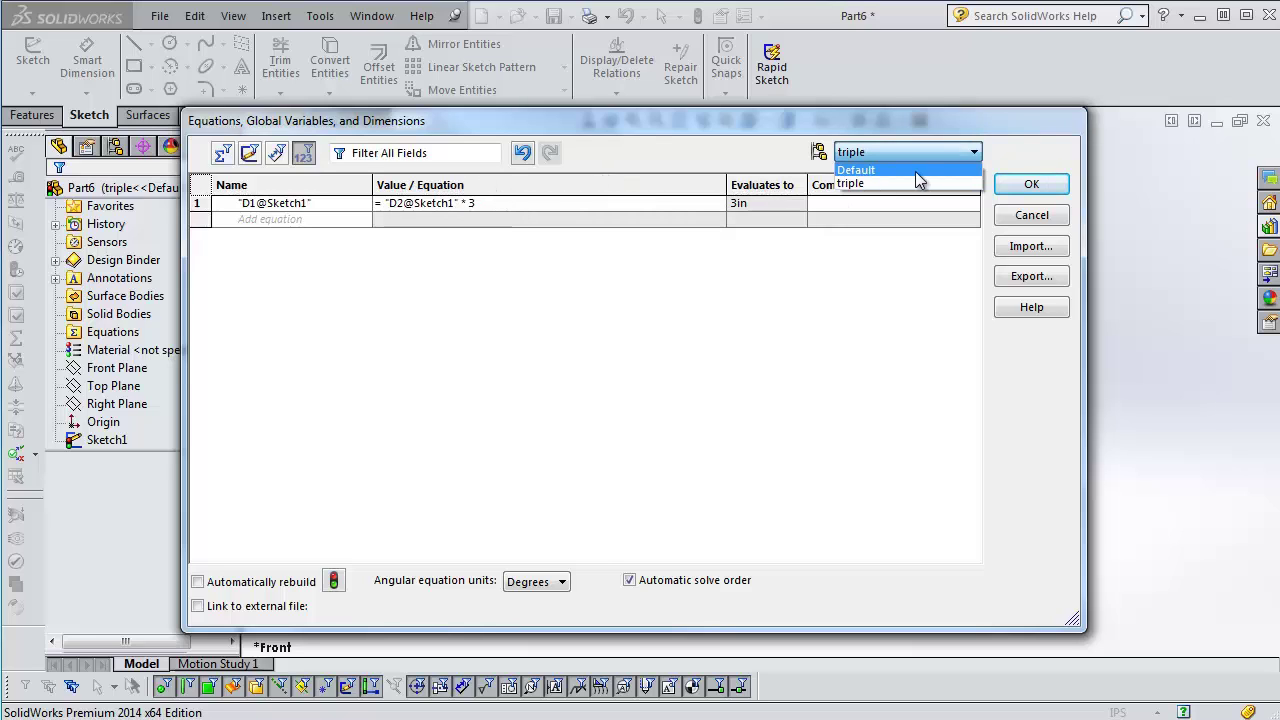
click(865, 172)
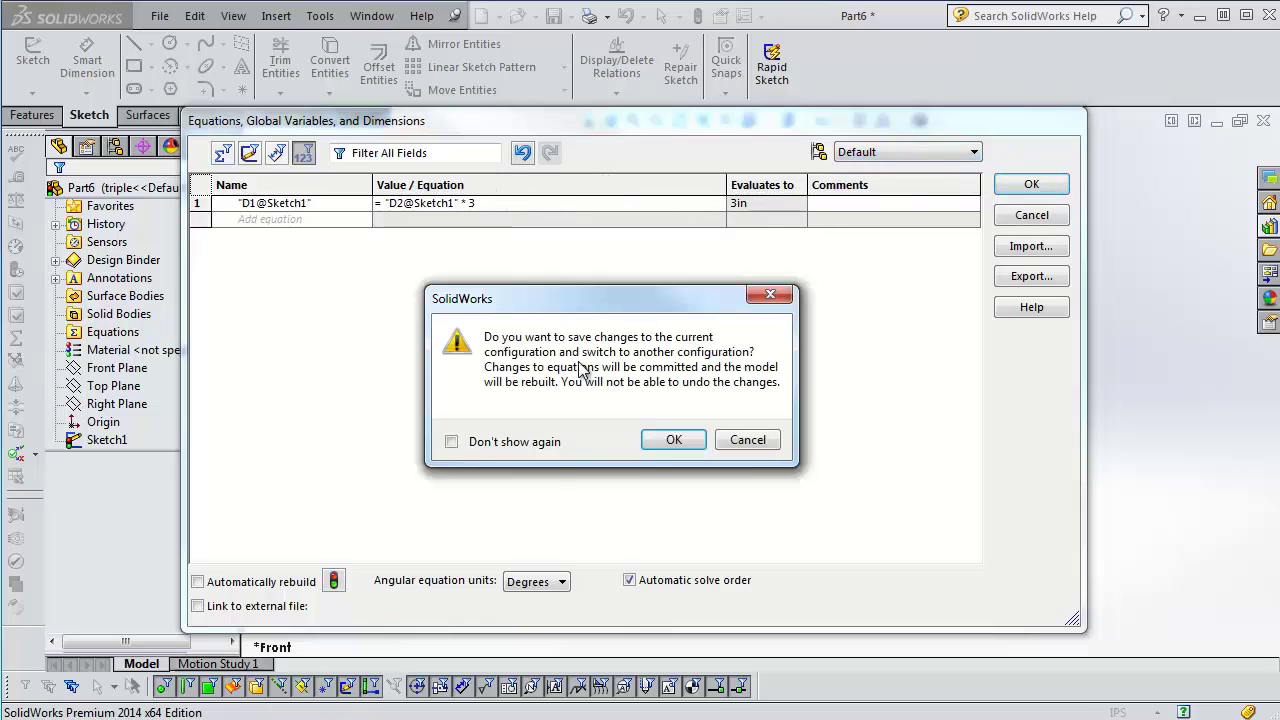
click(673, 442)
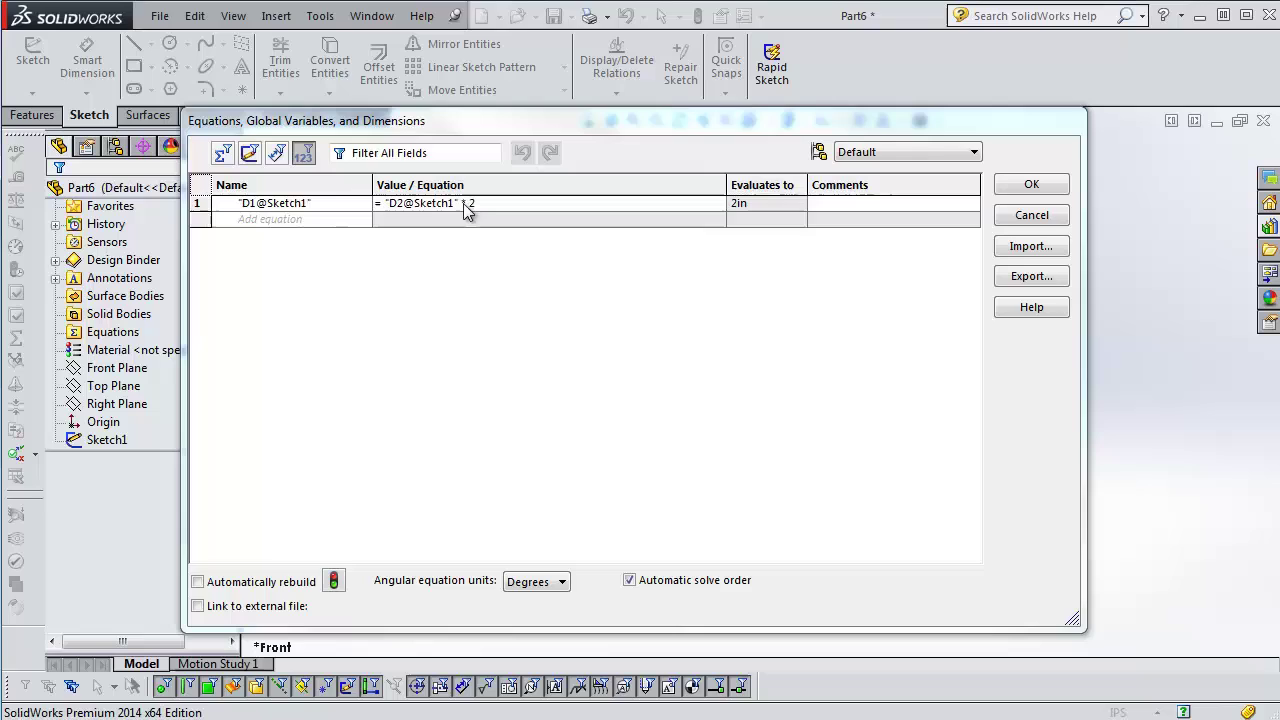
click(877, 151)
click(866, 183)
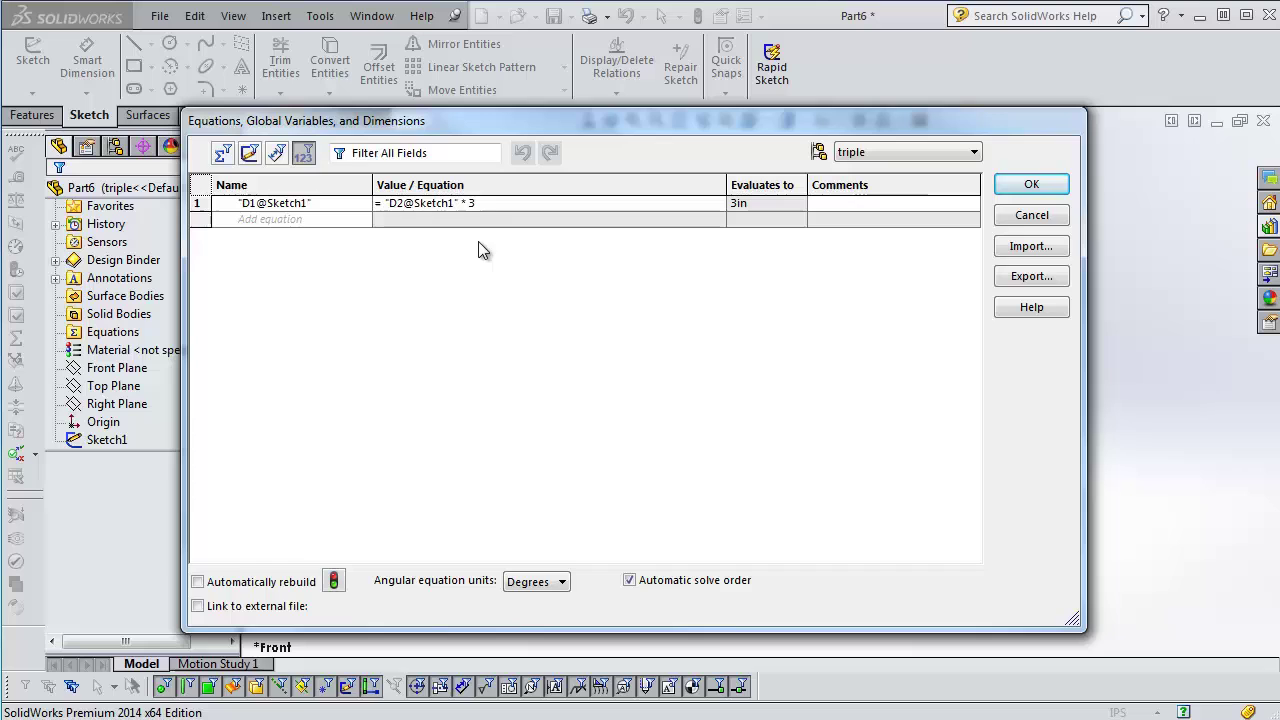
- Close the Equations editor and toggle Default and triple configurations, ending with Default active at 2.000 height
click(1029, 184)
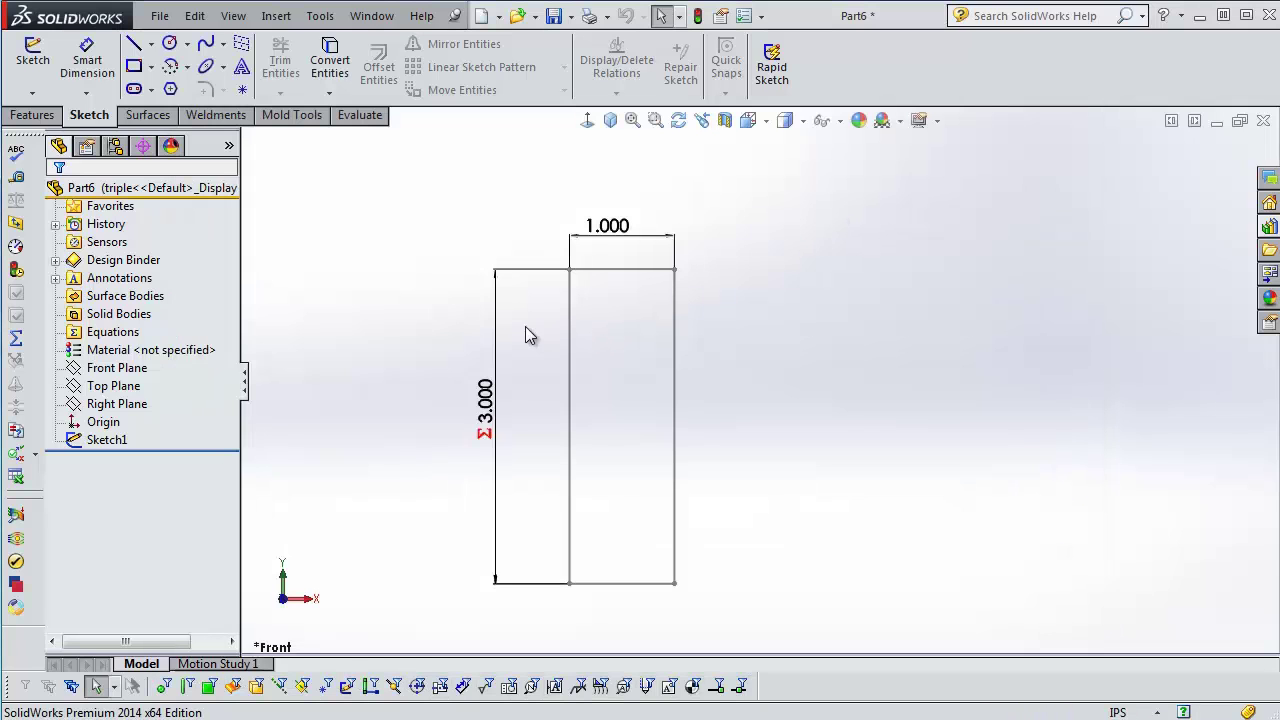
click(115, 147)
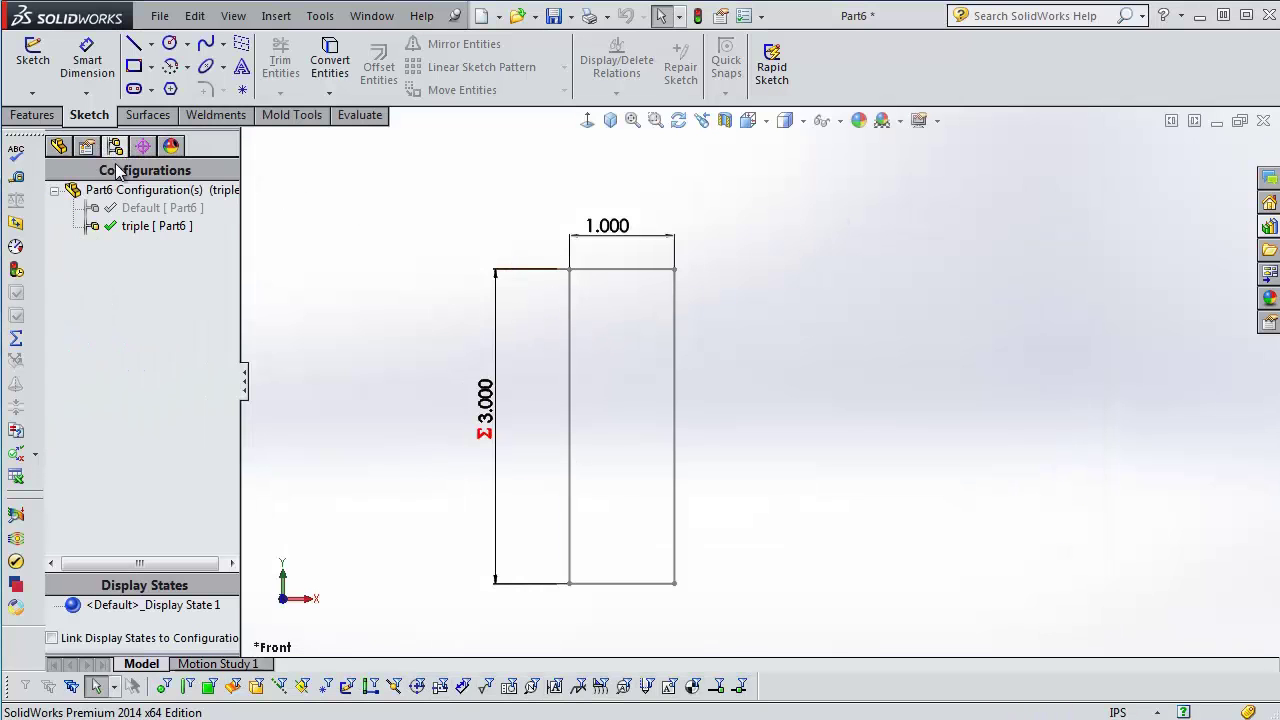
double_click(107, 208)
double_click(125, 226)
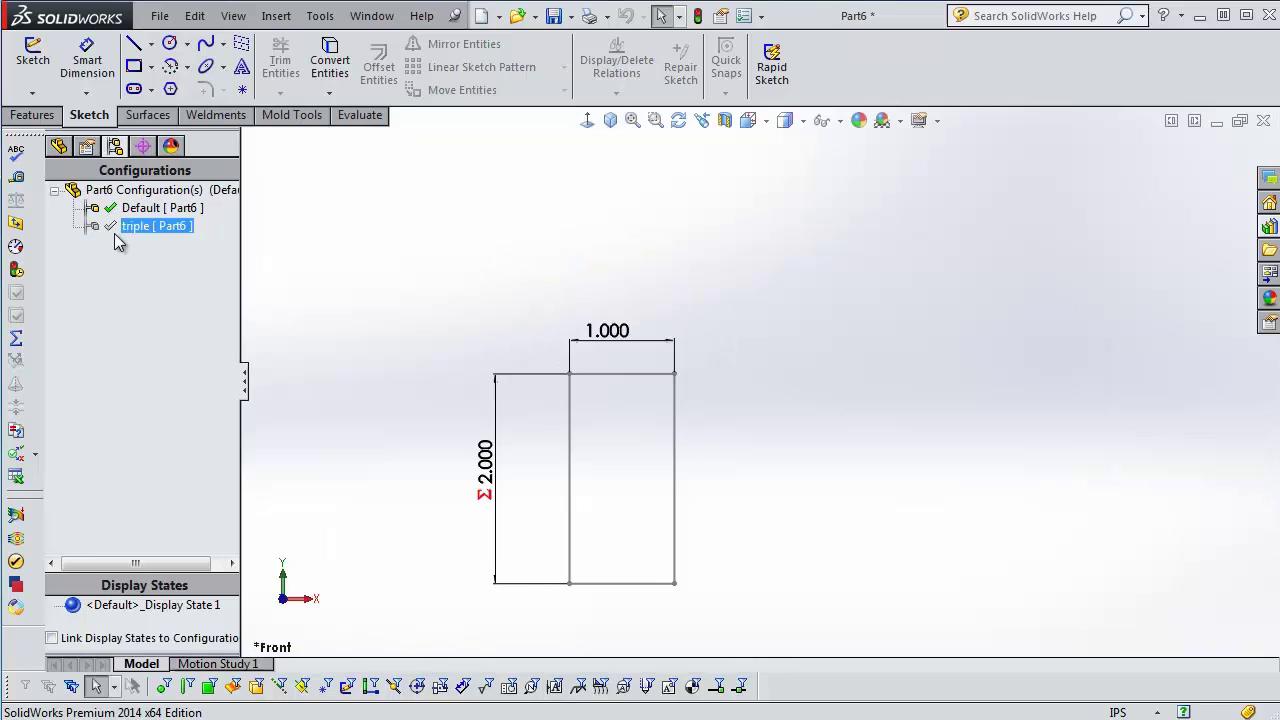
click(107, 208)
double_click(107, 208)
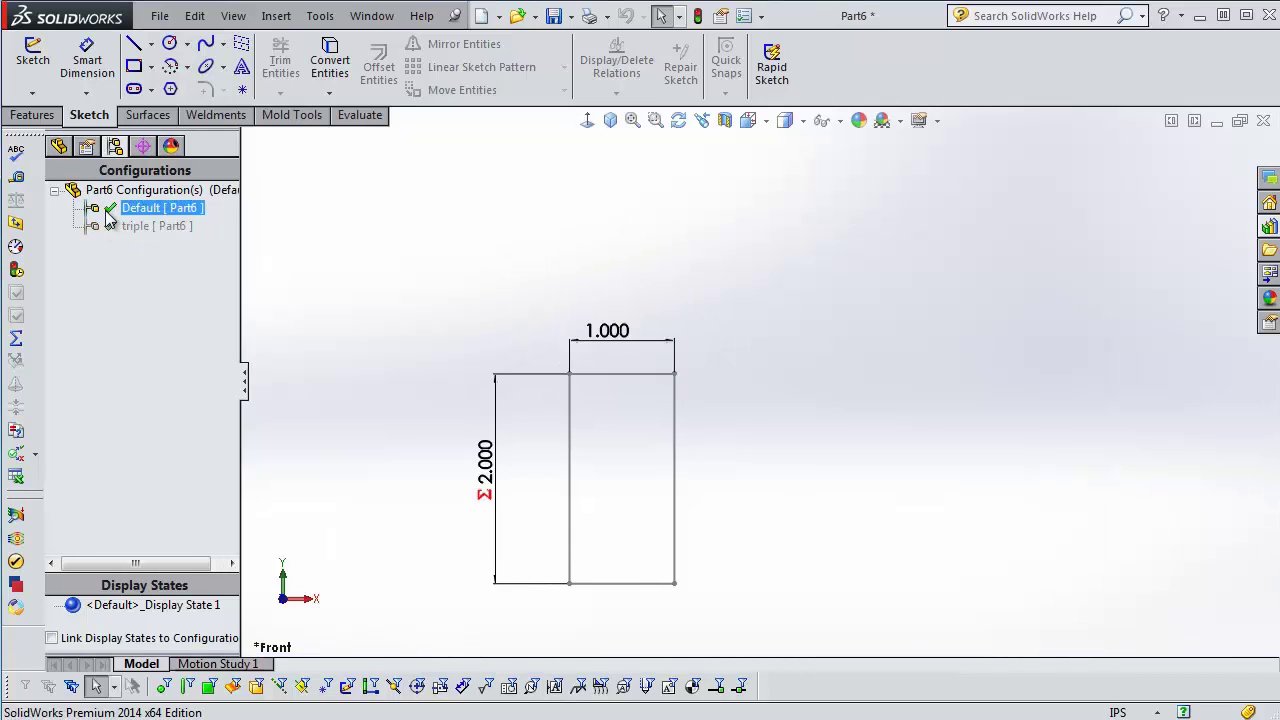
double_click(125, 226)
click(114, 212)
double_click(114, 210)
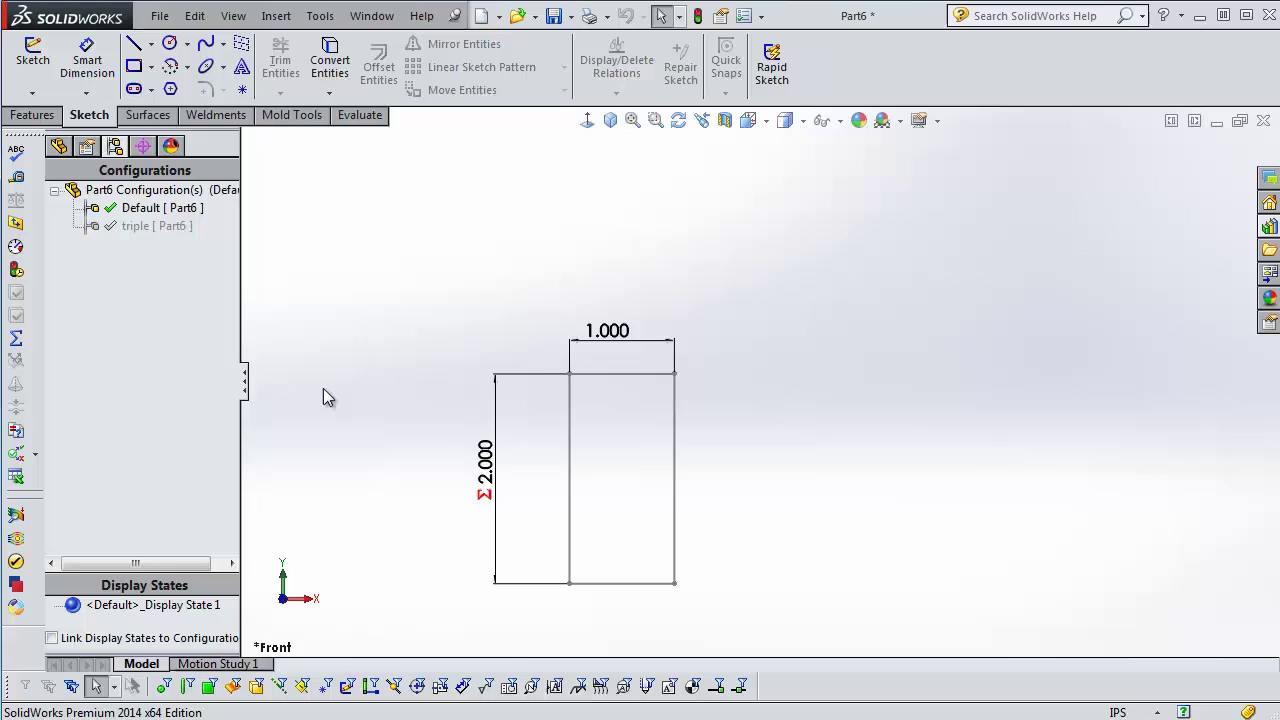